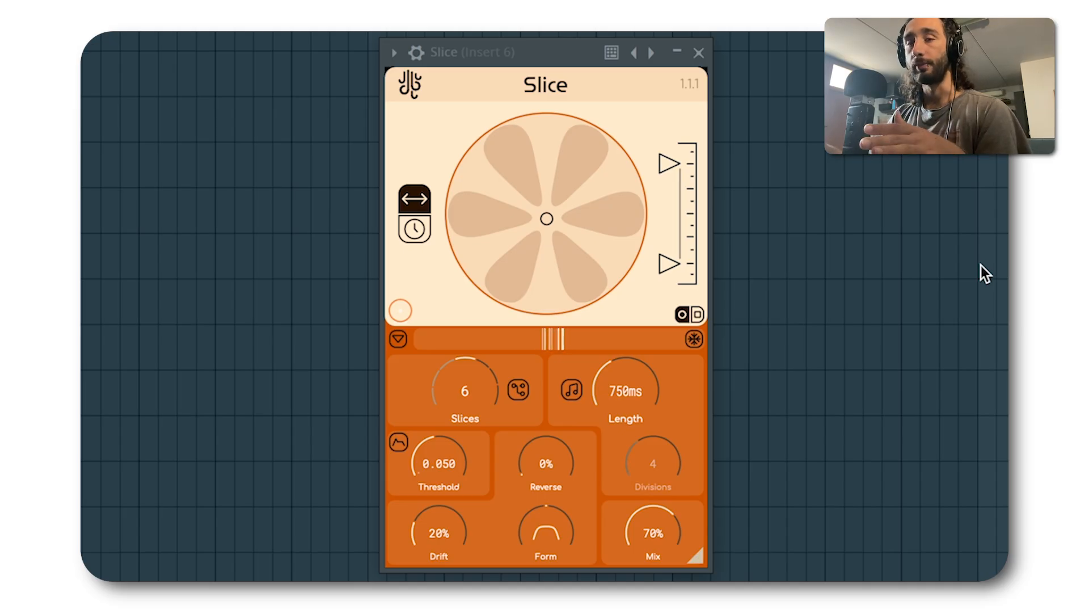
# - Switch the Slice plugin from its distance mode to clock mode and change its circle/square option
pyautogui.click(482, 415)
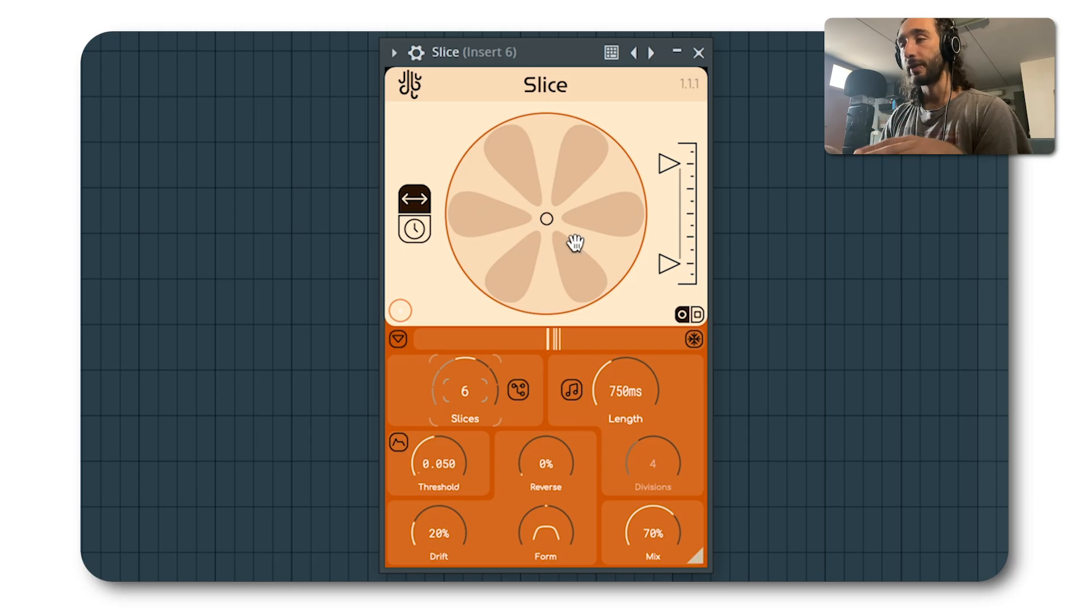
pyautogui.click(418, 210)
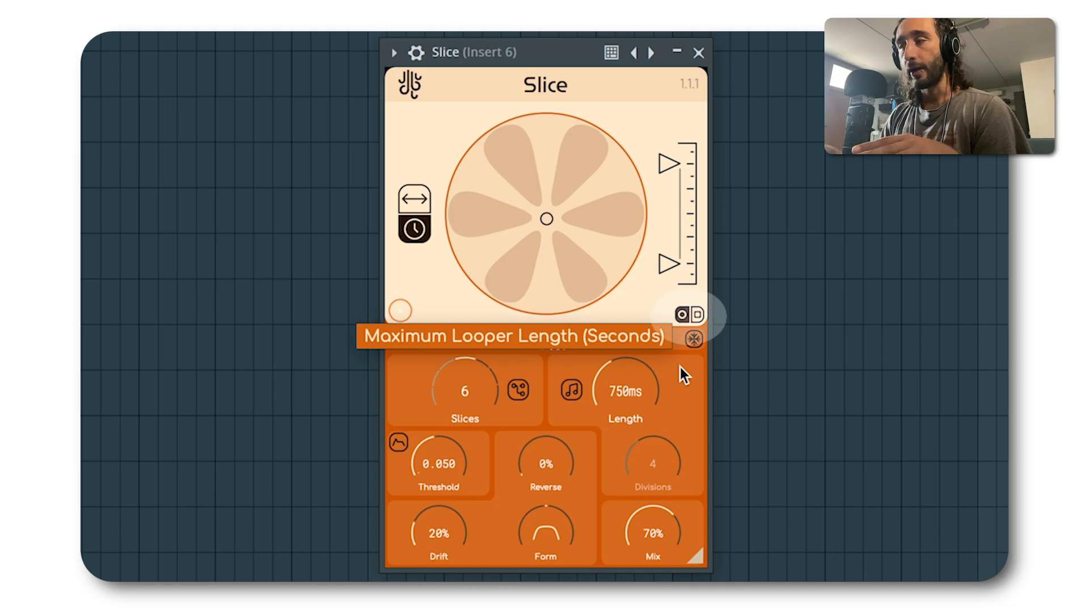
pyautogui.click(695, 324)
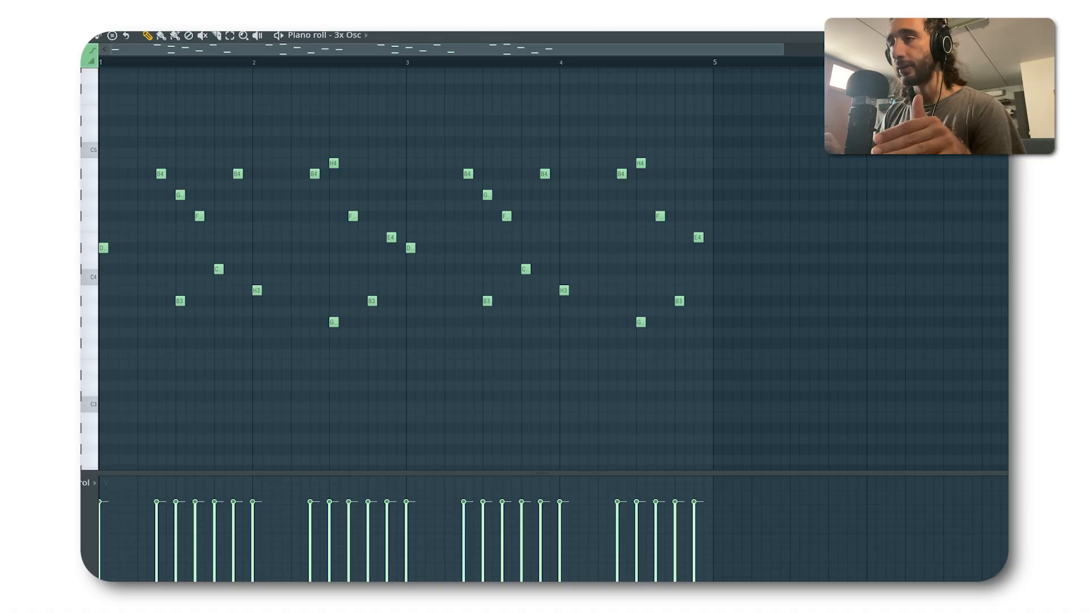
# - Play the 3x Osc melody, bring up the mixer, and raise Slice's Mix to 77% during playback
pyautogui.press('space')
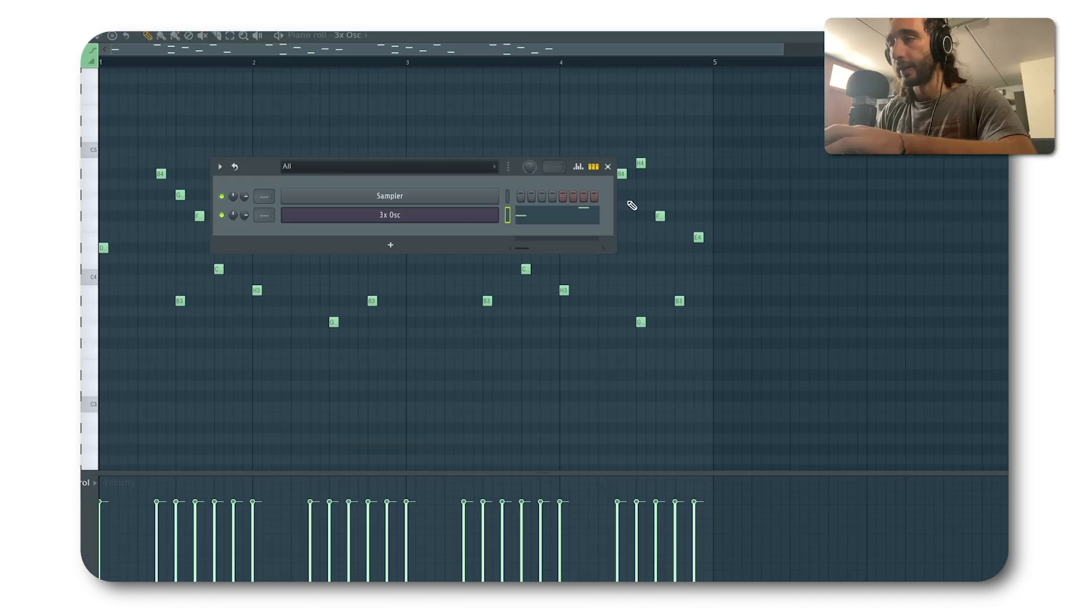
pyautogui.press('F9')
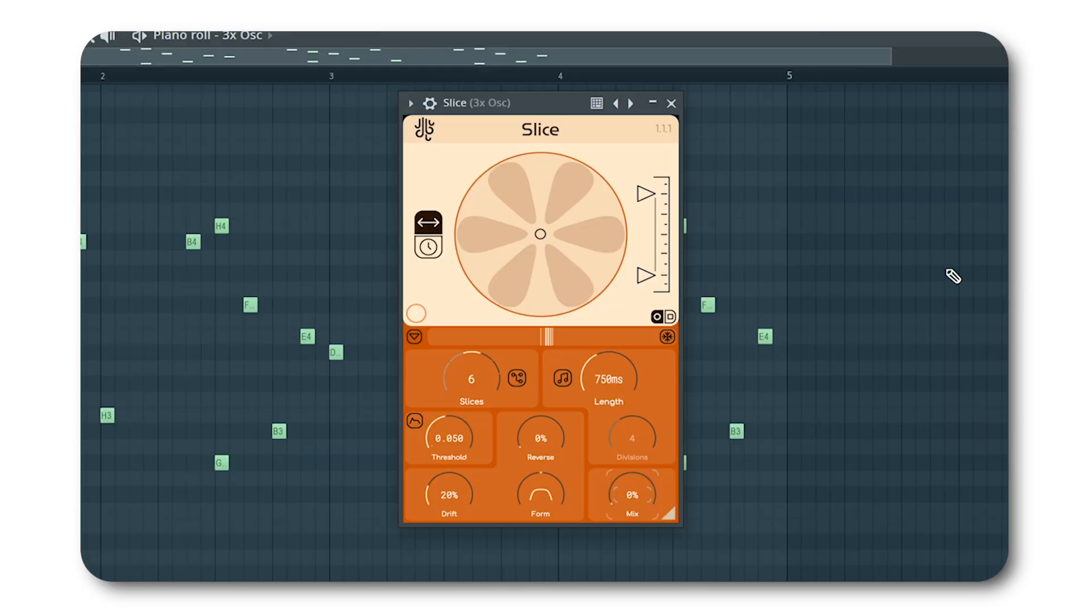
pyautogui.press('space')
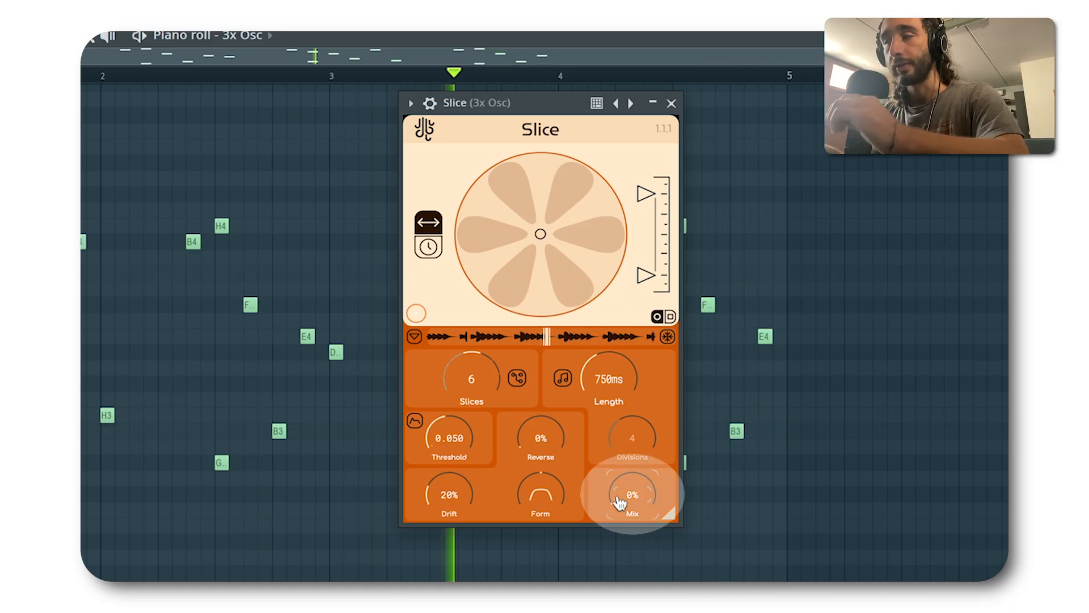
pyautogui.moveTo(633, 495)
pyautogui.mouseDown()
pyautogui.moveTo(632, 467)
pyautogui.moveTo(633, 484)
pyautogui.mouseUp()
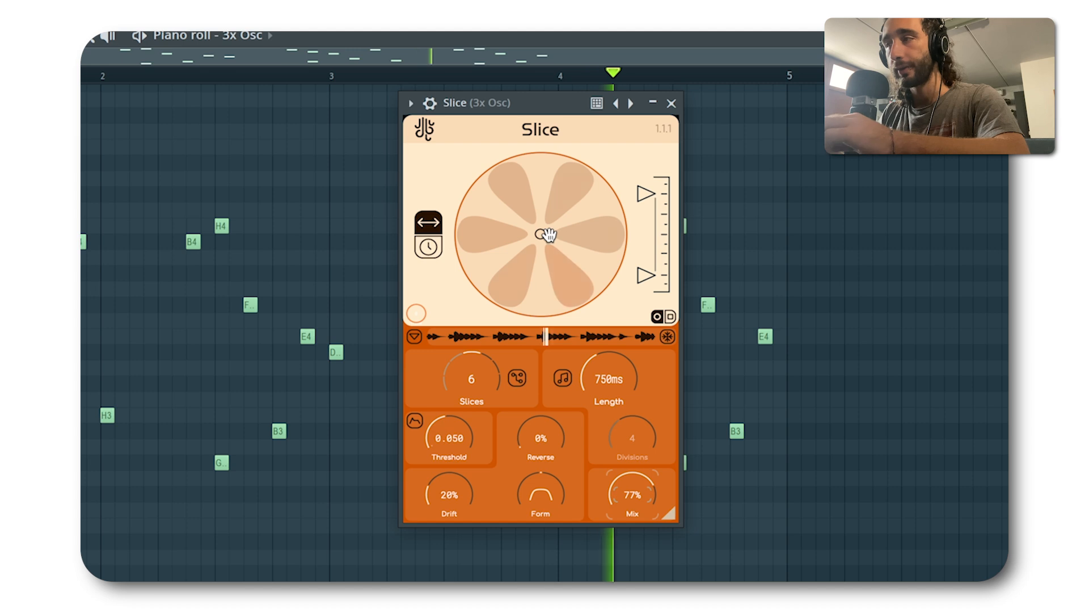
pyautogui.press('space')
# - Move the slice centre point to the circle's upper edge and lower the upper range marker to about mid-scale, auditioning the pattern
pyautogui.moveTo(543, 237); pyautogui.dragTo(537, 165)
pyautogui.press('space')
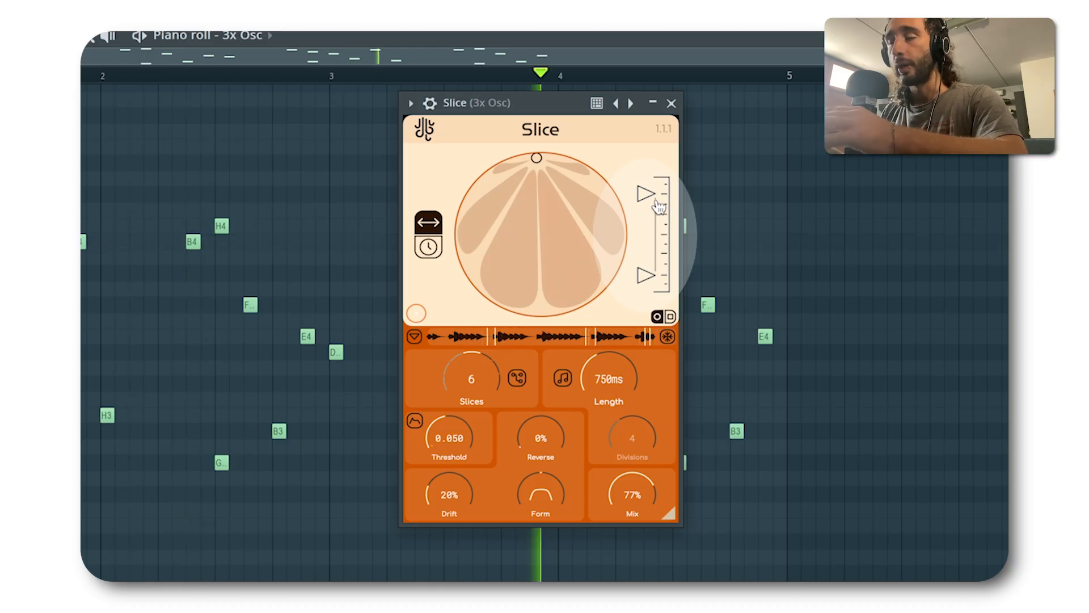
pyautogui.press('space')
pyautogui.press('space')
pyautogui.moveTo(658, 204); pyautogui.dragTo(669, 240)
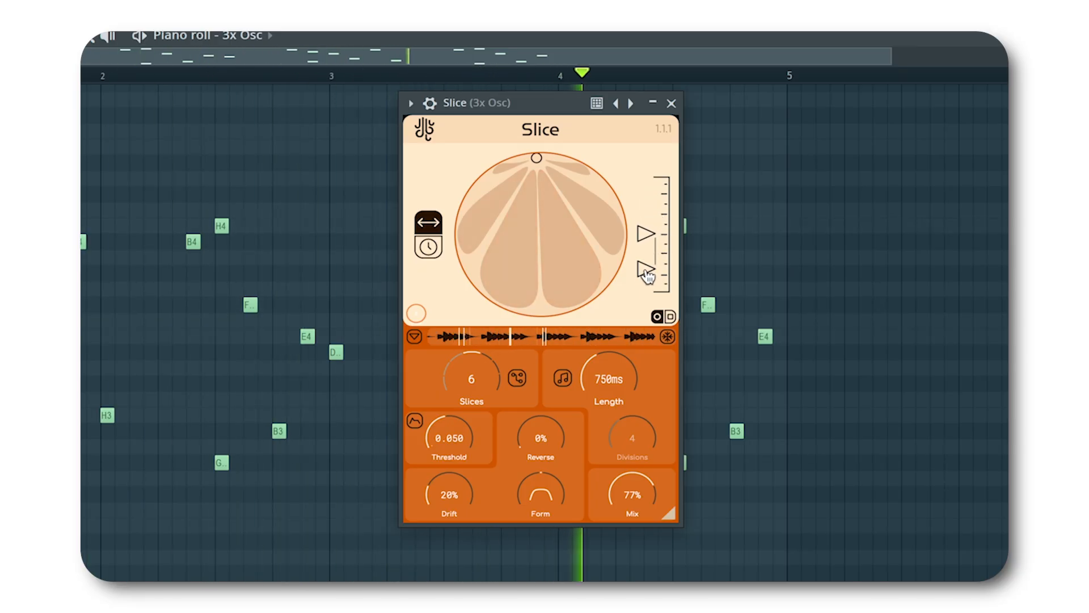
pyautogui.moveTo(646, 240); pyautogui.dragTo(657, 234)
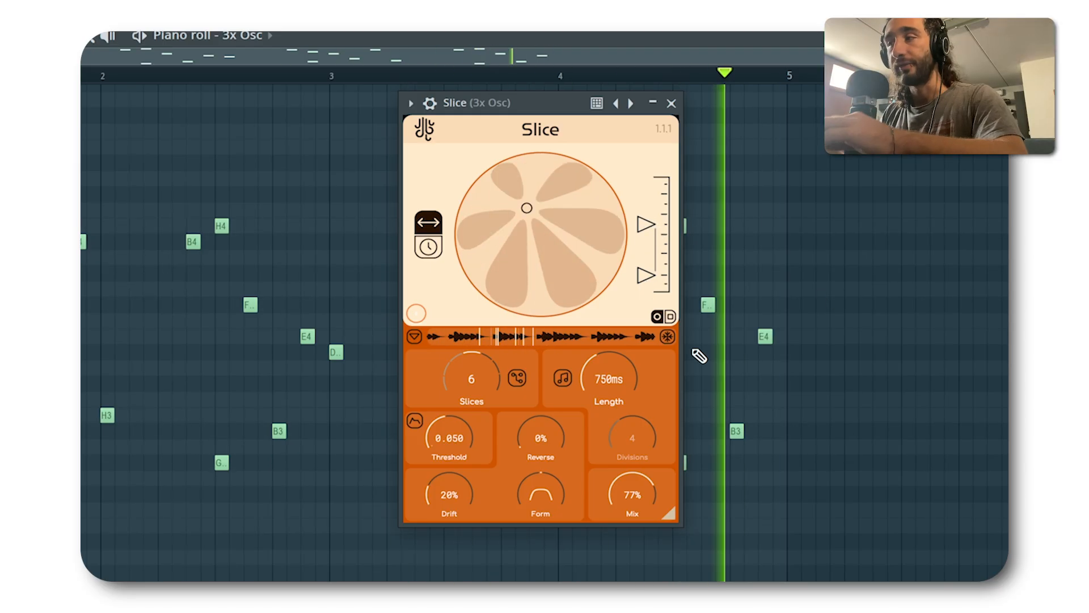
# - Freeze Slice's recorded audio buffer and set Slices to 4
pyautogui.click(668, 342)
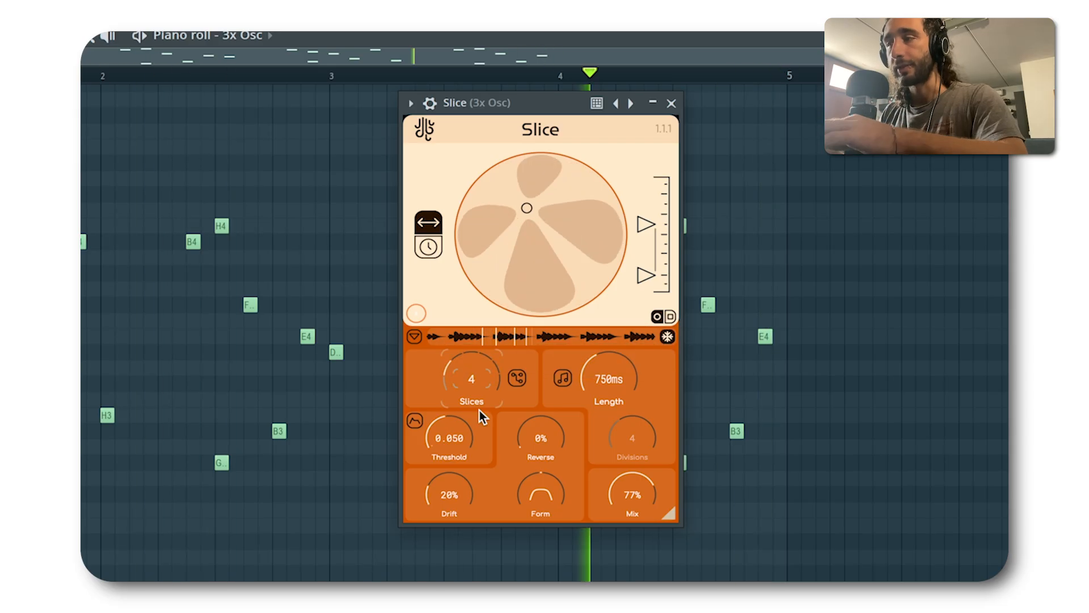
pyautogui.press('space')
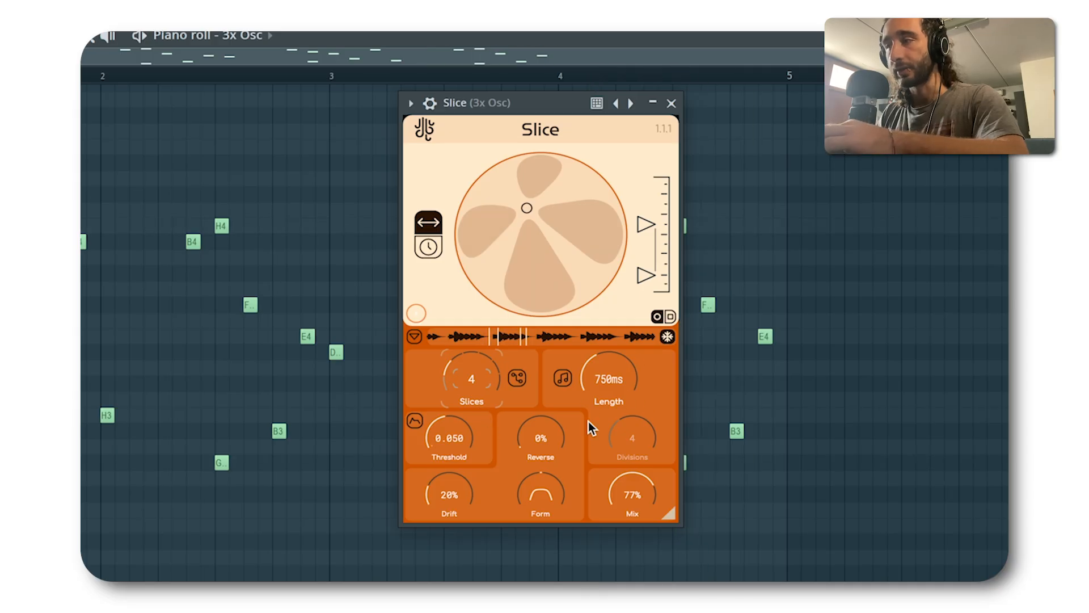
# - Set the slice Length to 2.4 s and audition the frozen loop
pyautogui.scroll(3, 652, 392)
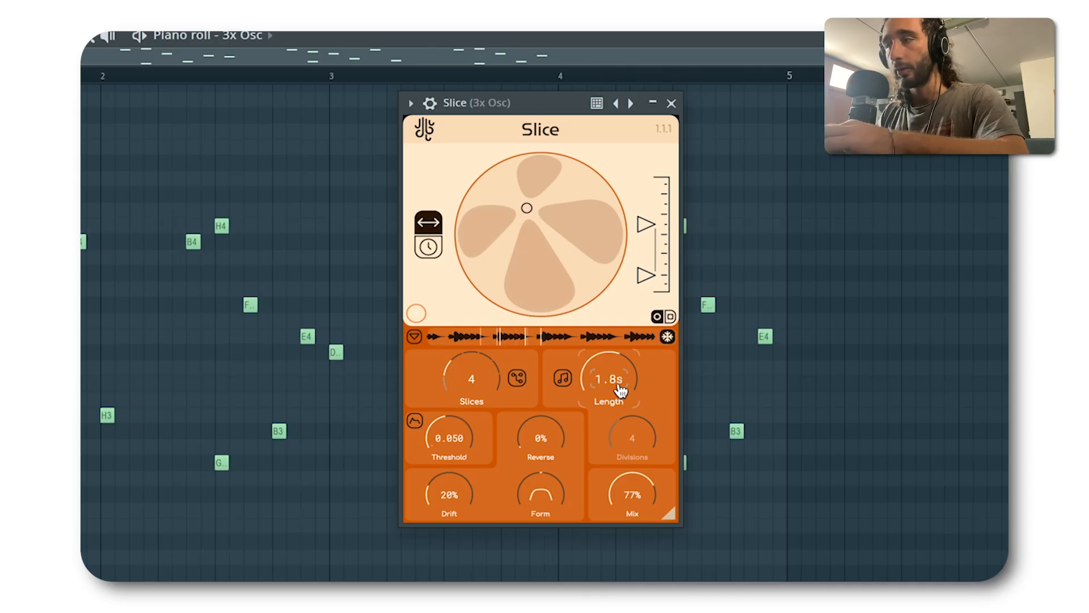
pyautogui.press('space')
pyautogui.scroll(2, 621, 391)
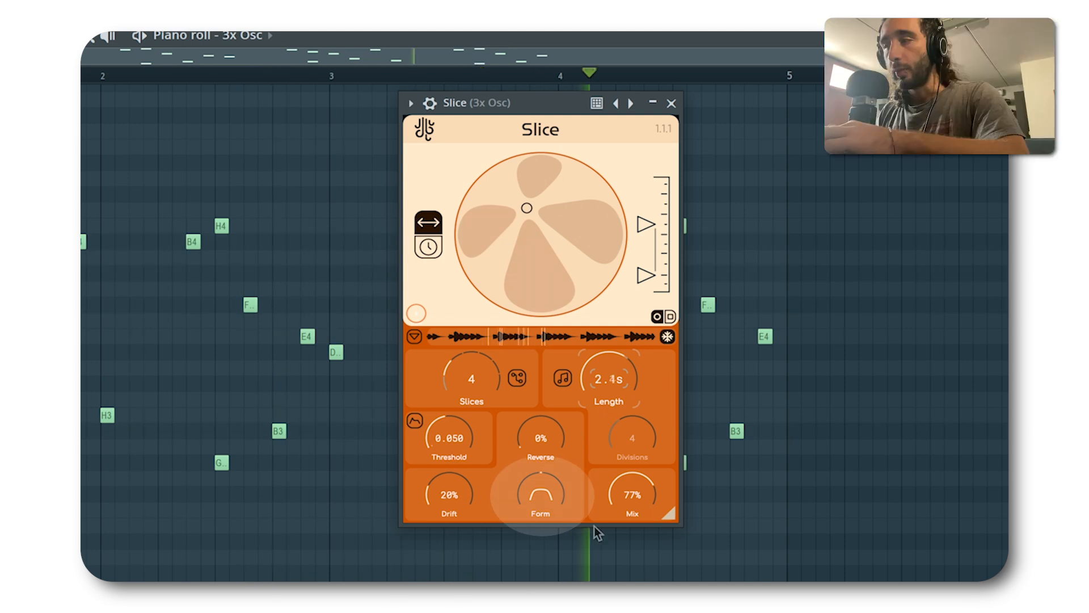
pyautogui.press('space')
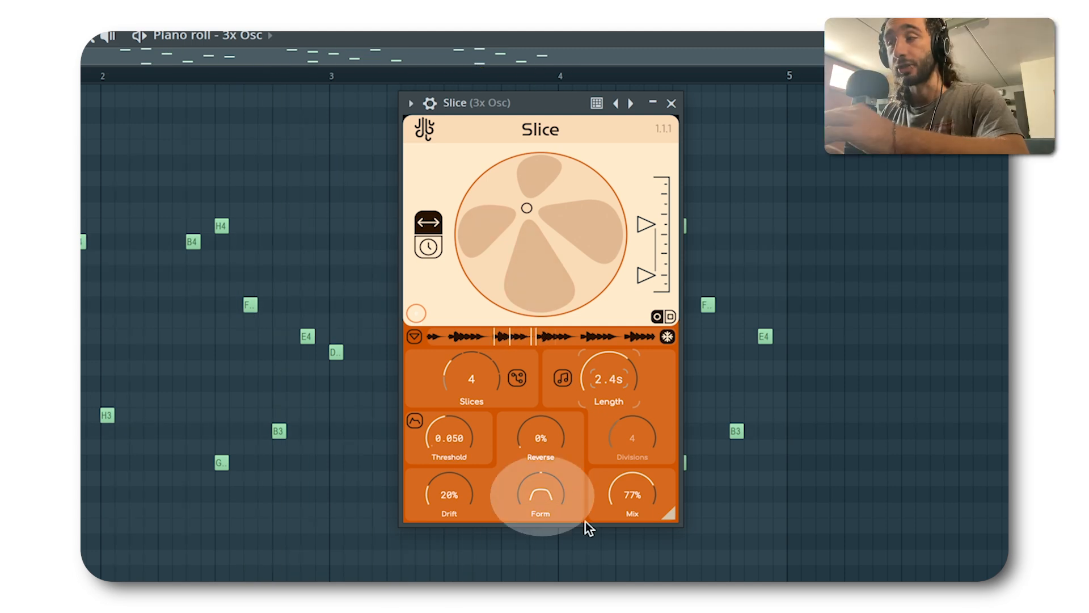
# - Change Slice's Form to an instant attack with a long decay while the pattern plays
pyautogui.press('space')
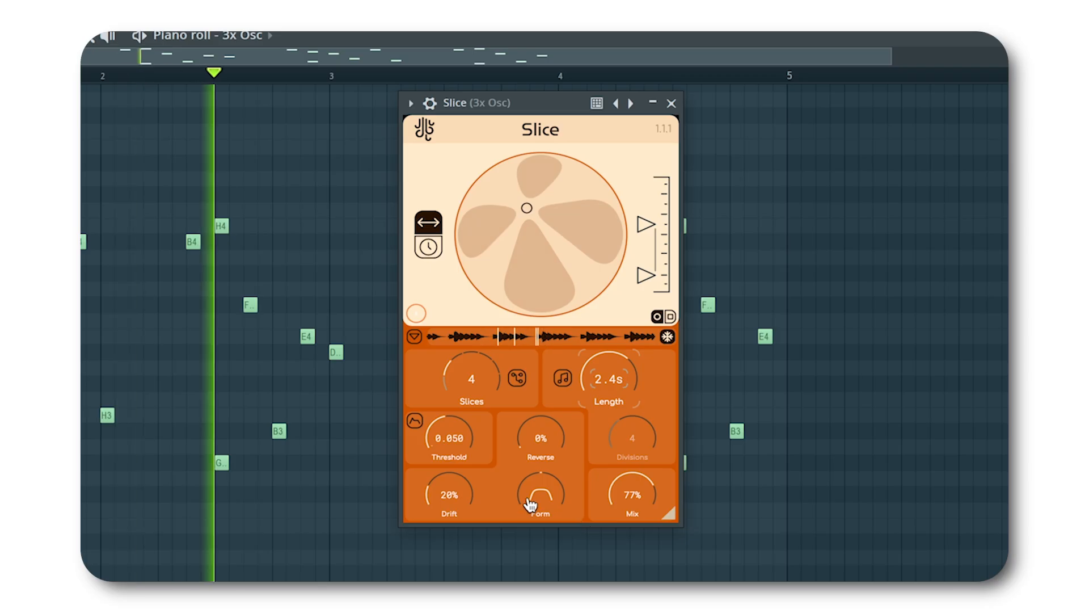
pyautogui.moveTo(541, 497); pyautogui.dragTo(541, 550)
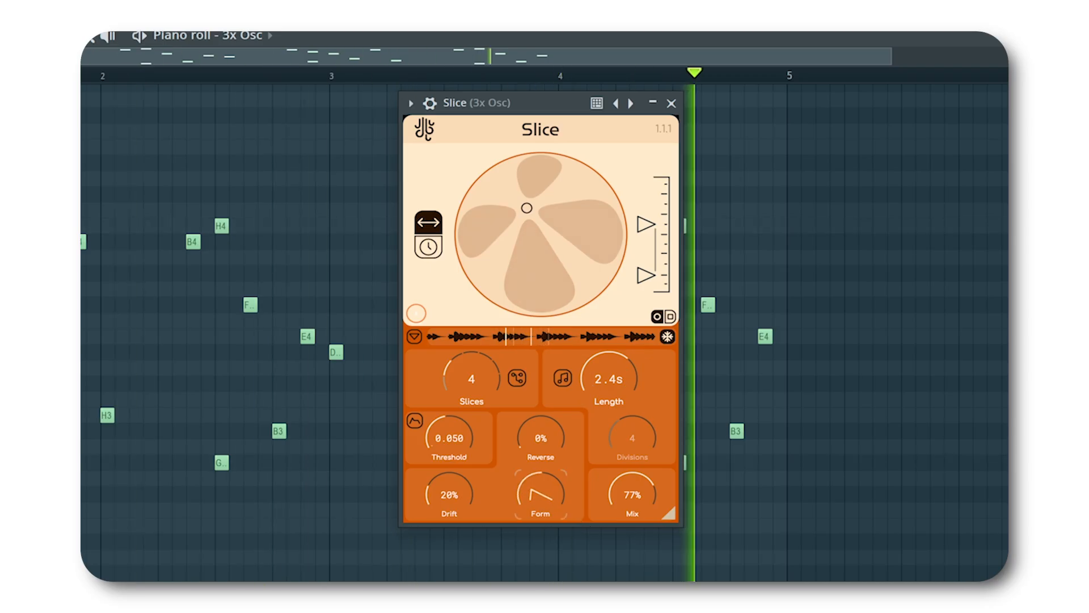
pyautogui.press('space')
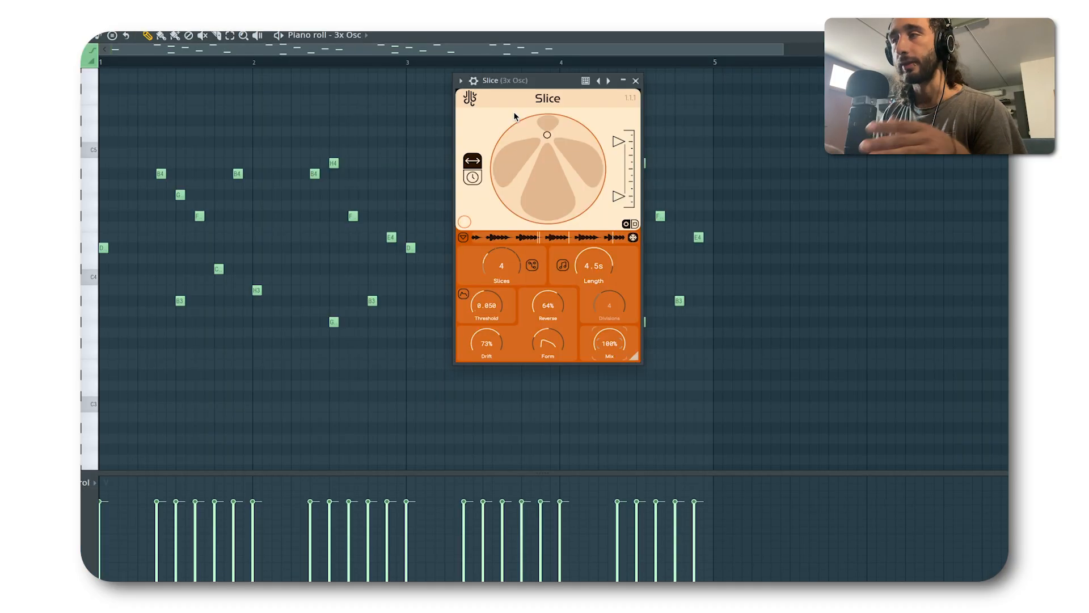
# - Move the Slice window clear of the notes and select all notes in the 3x Osc piano roll
pyautogui.moveTo(507, 83); pyautogui.dragTo(822, 112)
pyautogui.hotkey('ctrl', 'a')
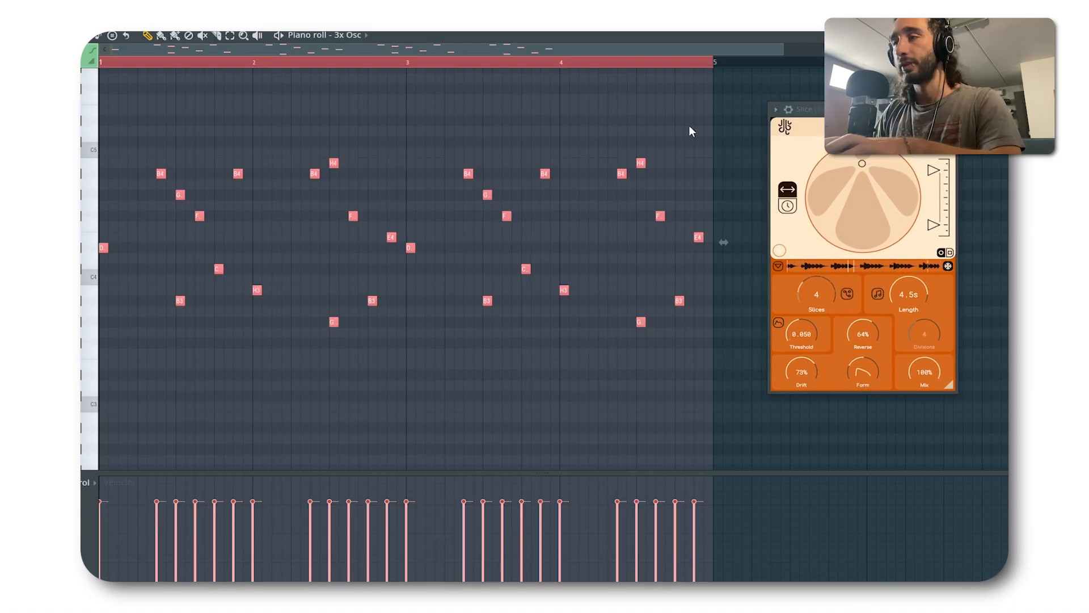
pyautogui.scroll(-3, 688, 125)
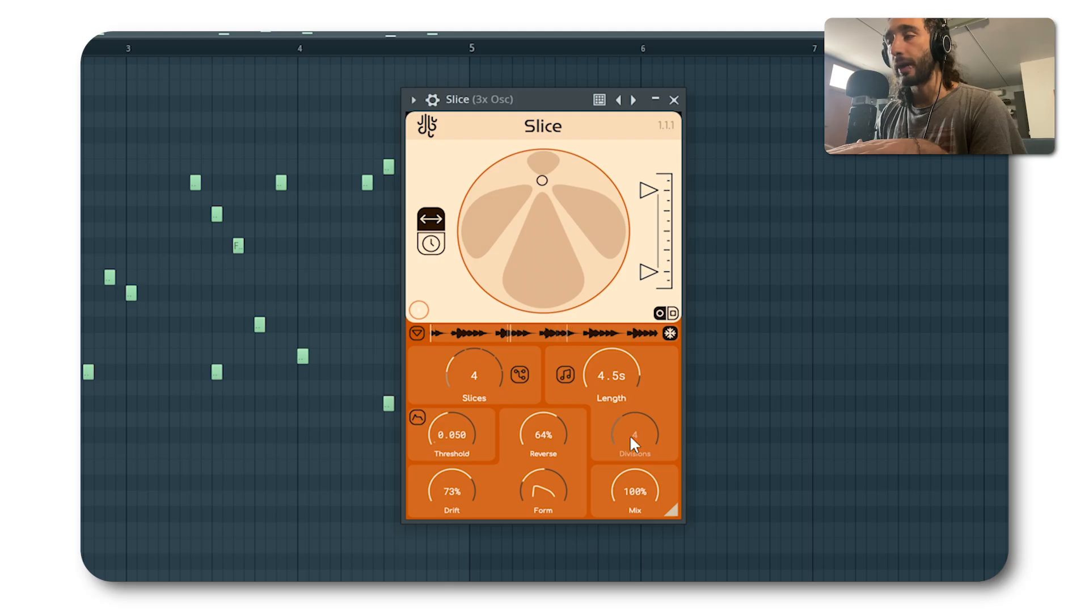
# - Lower Slice's Mix to 86% and listen to the effect with the pattern playing
pyautogui.click(622, 580)
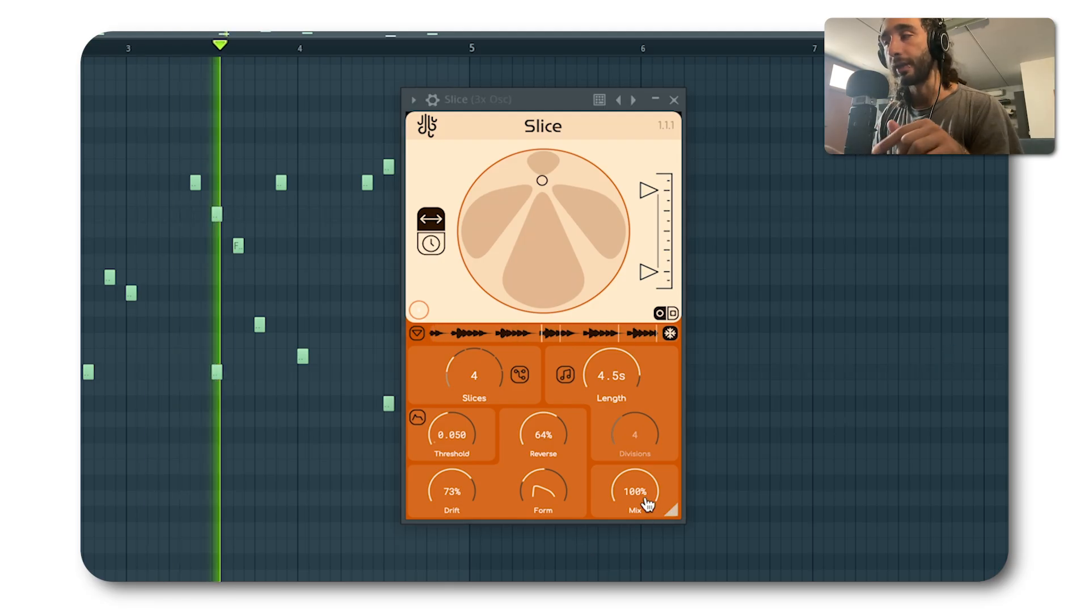
pyautogui.moveTo(646, 504); pyautogui.dragTo(647, 520)
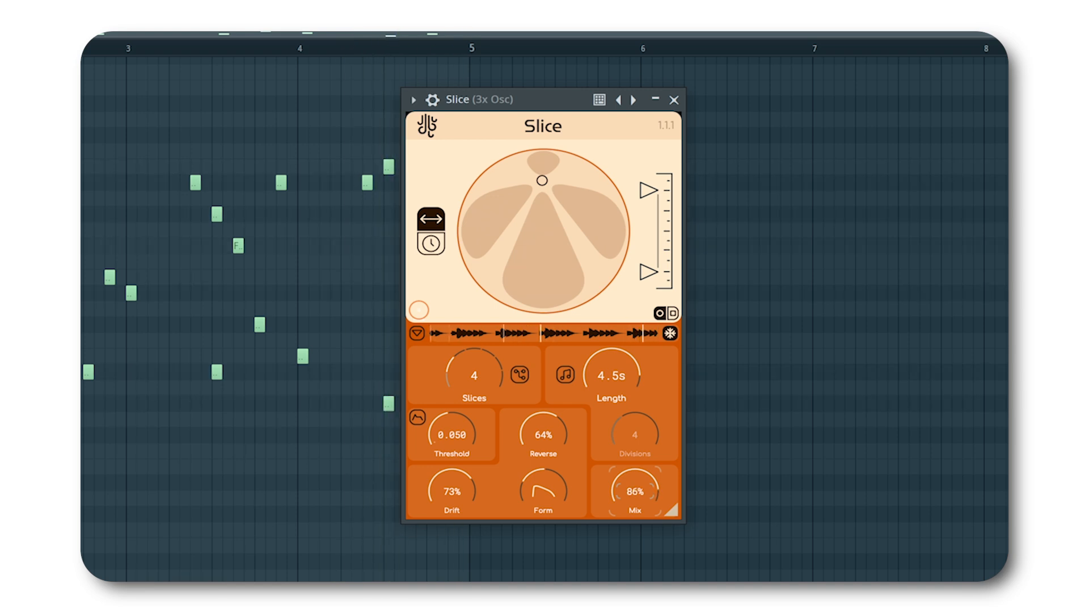
pyautogui.press('space')
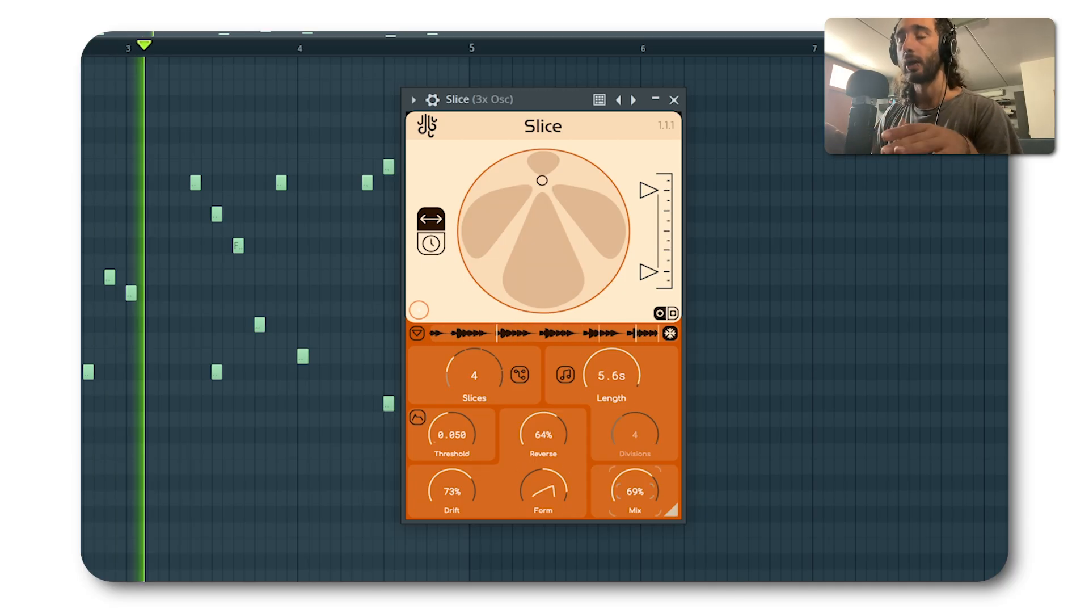
# - Set Slices to 5 and audition the change with the pattern
pyautogui.moveTo(474, 375); pyautogui.dragTo(474, 367)
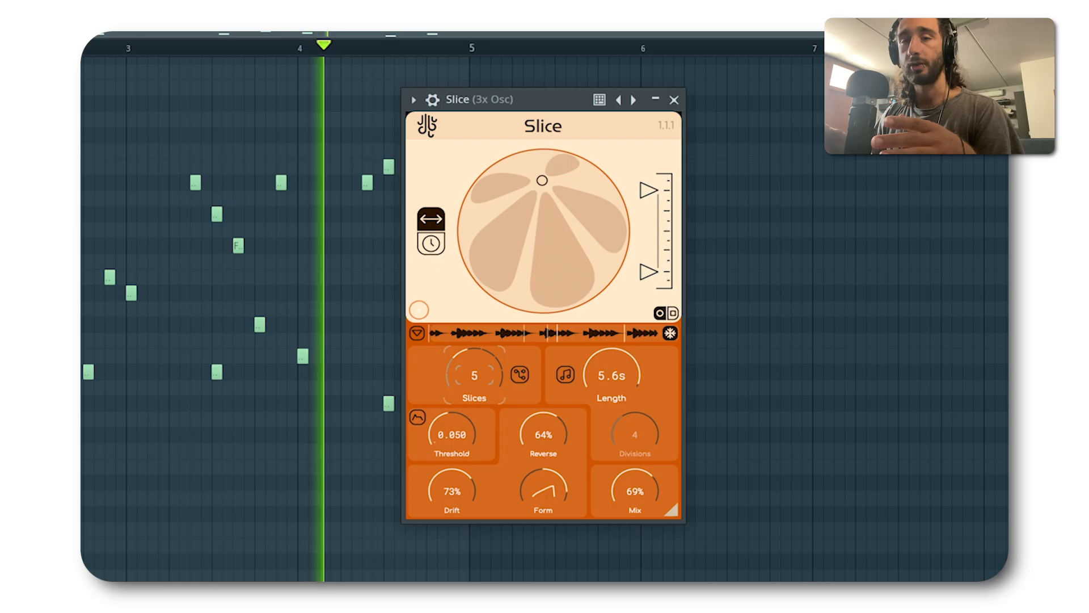
pyautogui.press('space')
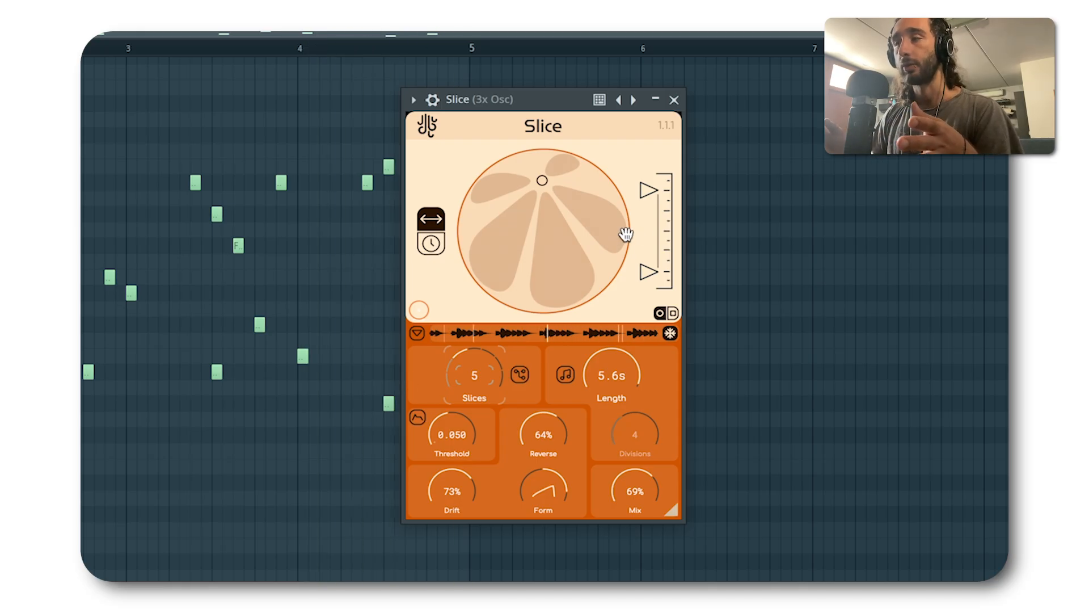
pyautogui.press('space')
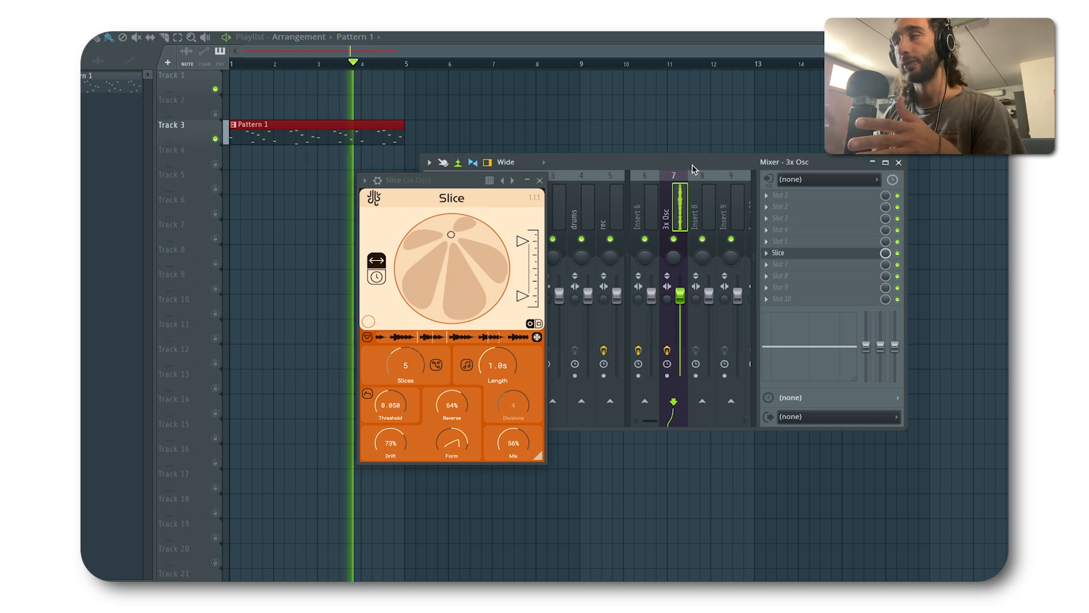
# - Insert Fruity Delay 3 in slot 2 of the 3x Osc mixer track and move the Slice window off the effect slots
pyautogui.click(798, 206)
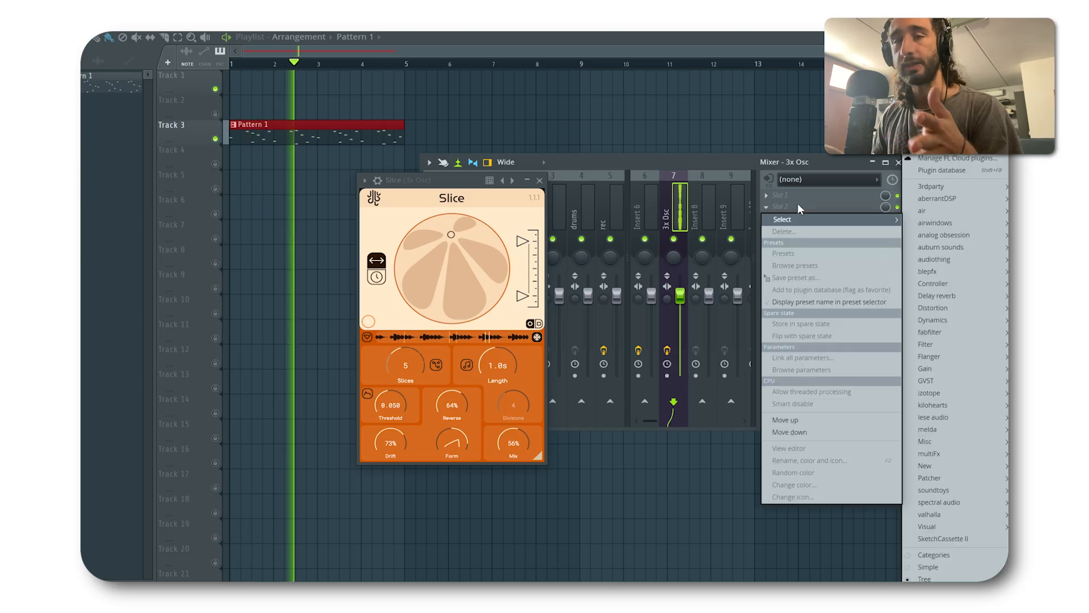
pyautogui.moveTo(924, 343)
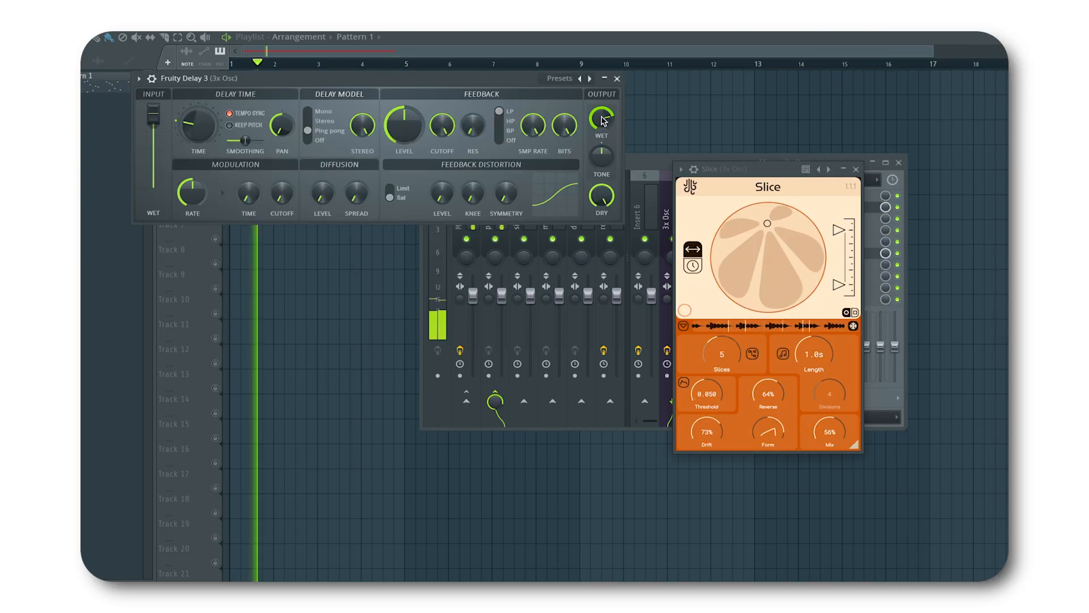
pyautogui.moveTo(717, 165); pyautogui.dragTo(586, 240)
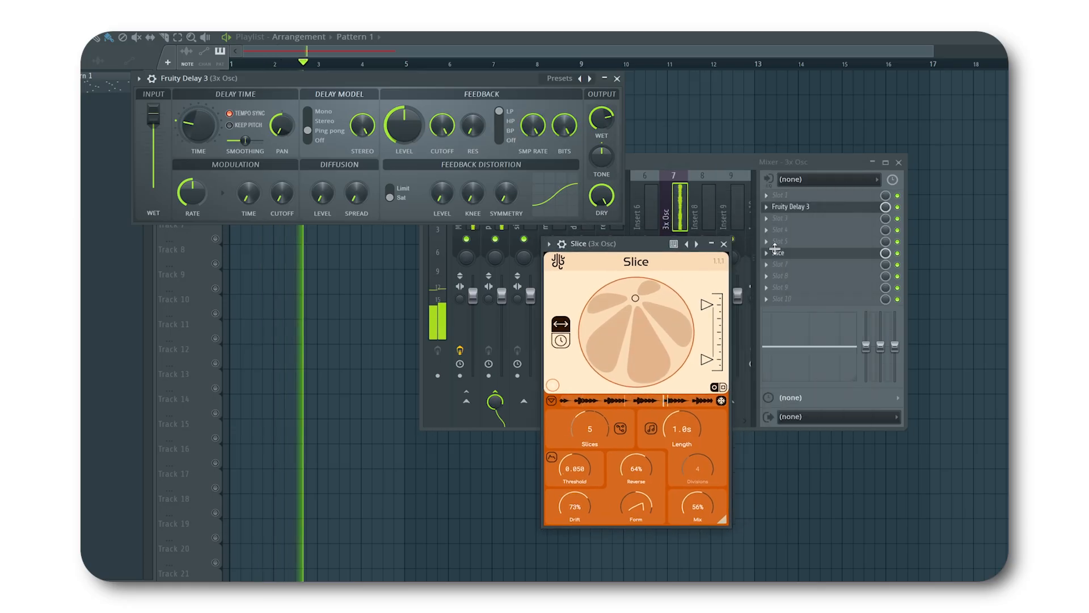
# - Find "super" among the effect plugins, load ValhallaSupermassive in slot 4 ahead of Slice, and close its window
pyautogui.click(803, 241)
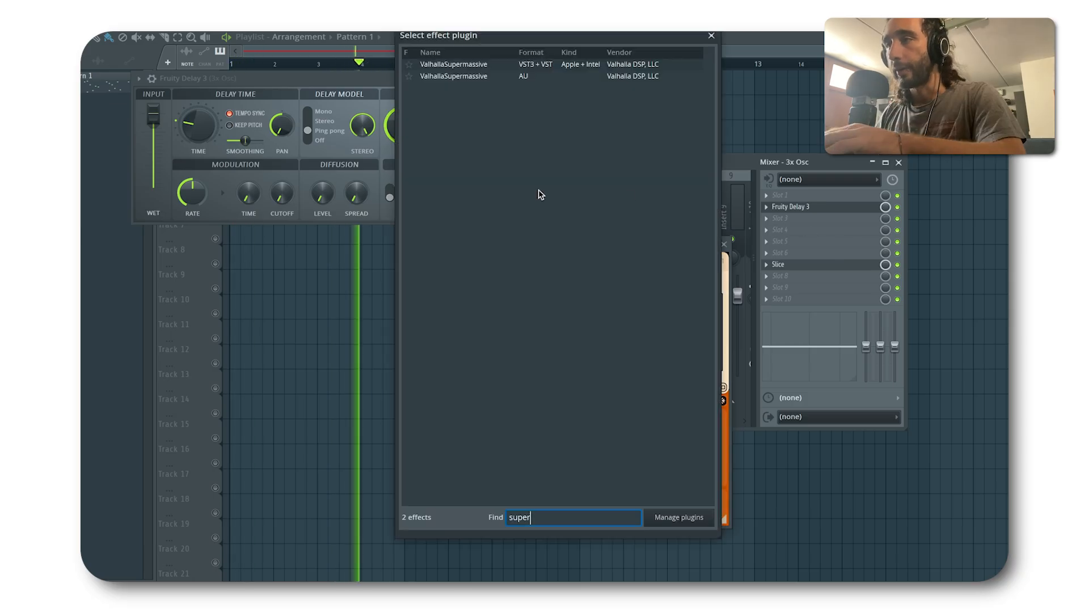
pyautogui.press('Down')
pyautogui.press('Return')
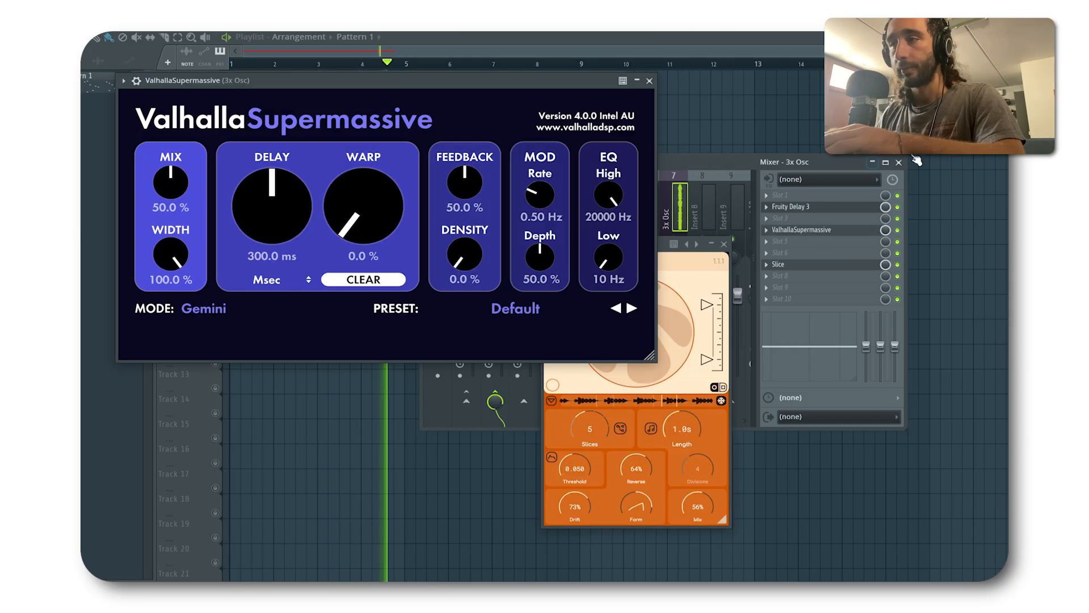
pyautogui.moveTo(390, 80); pyautogui.dragTo(543, 68)
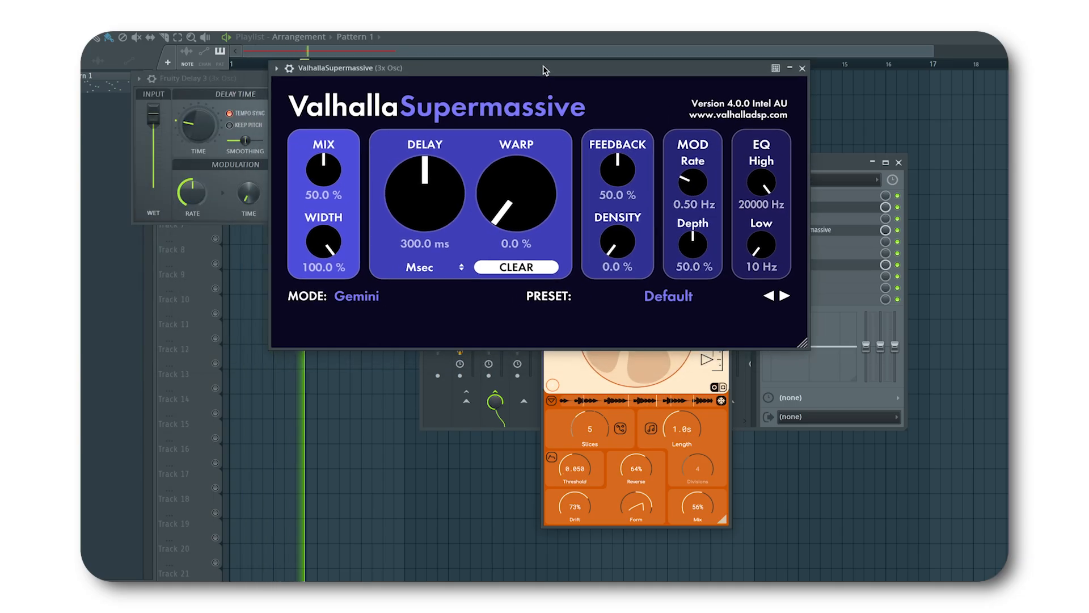
pyautogui.click(803, 69)
# - Insert an effect from the Filter category in slot 5 of the 3x Osc mixer track
pyautogui.click(828, 241)
pyautogui.moveTo(822, 254)
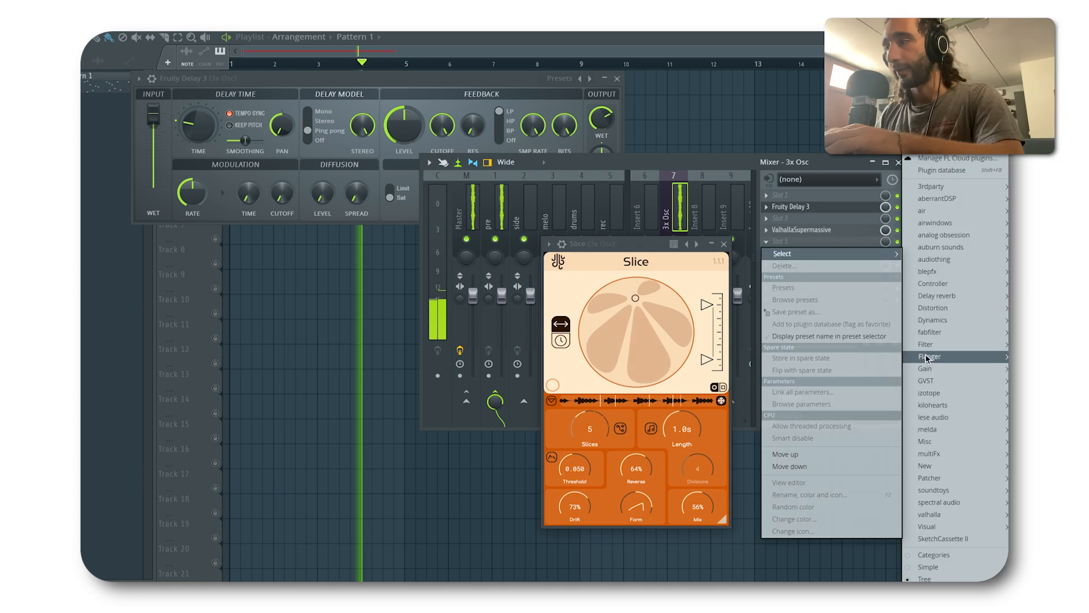
pyautogui.moveTo(926, 344)
pyautogui.click(839, 403)
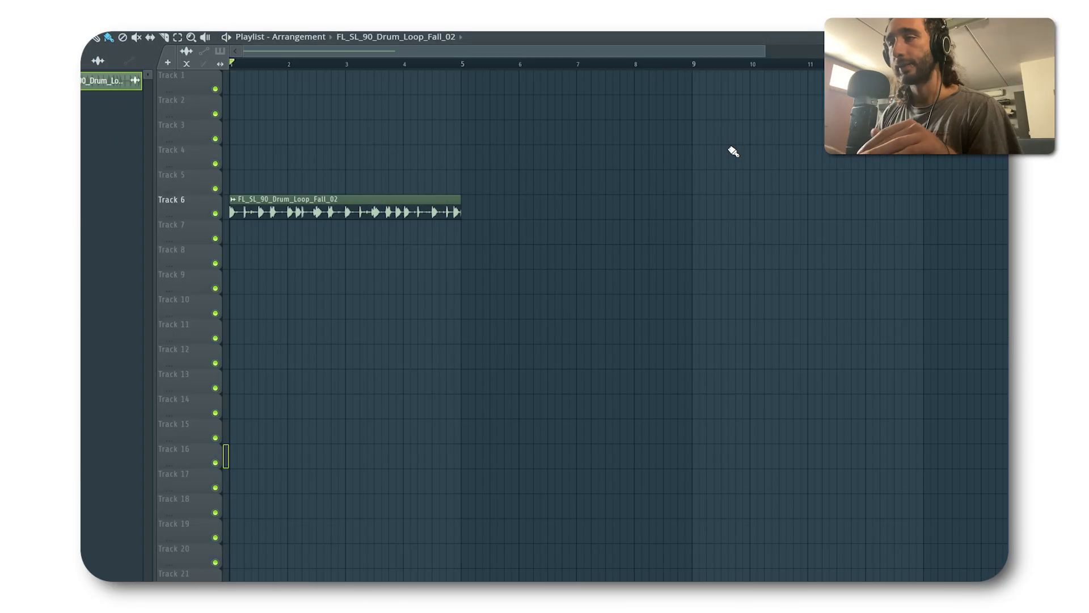
# - Play the FL_SL_90_Drum_Loop_Fall_02 drum loop in the playlist
pyautogui.press('space')
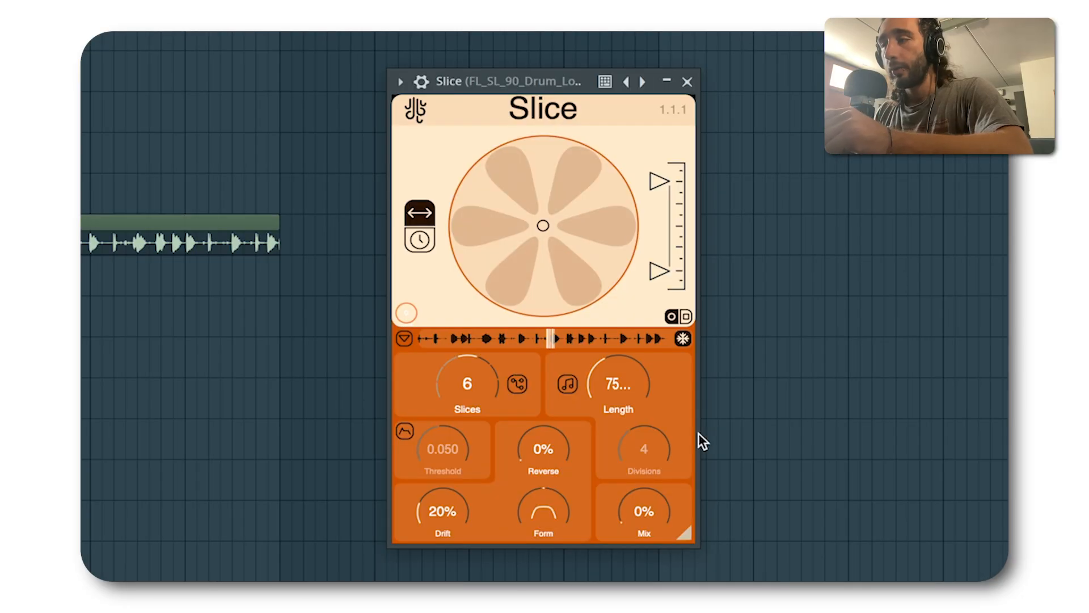
# - Enable transient detection in Slice with a Threshold of 0.070 and raise Mix to 40%
pyautogui.click(404, 431)
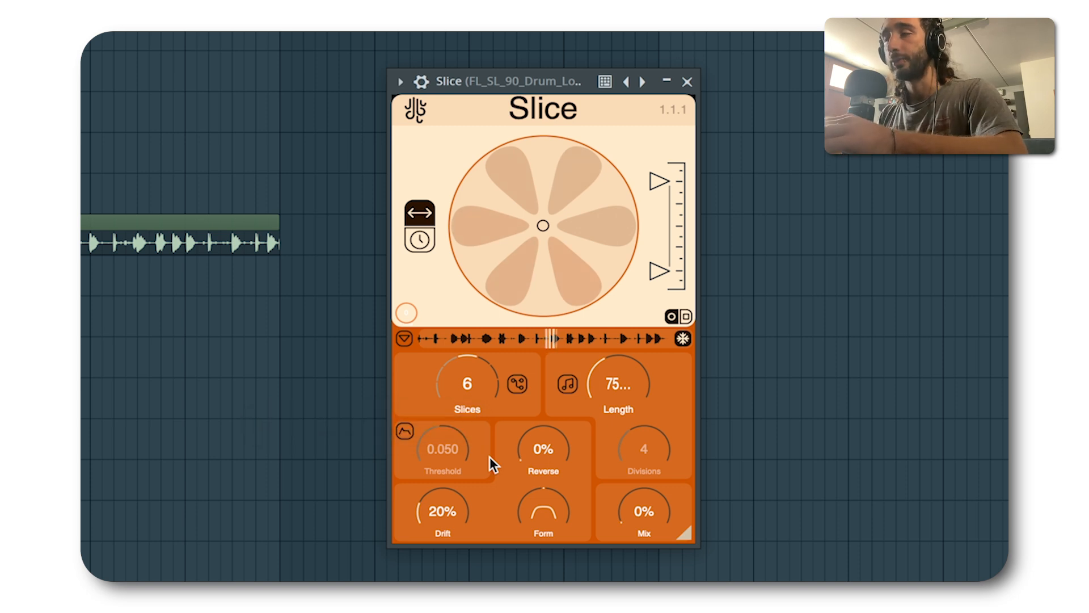
pyautogui.moveTo(434, 453)
pyautogui.mouseDown()
pyautogui.moveTo(446, 463)
pyautogui.moveTo(428, 460)
pyautogui.moveTo(429, 446)
pyautogui.mouseUp()
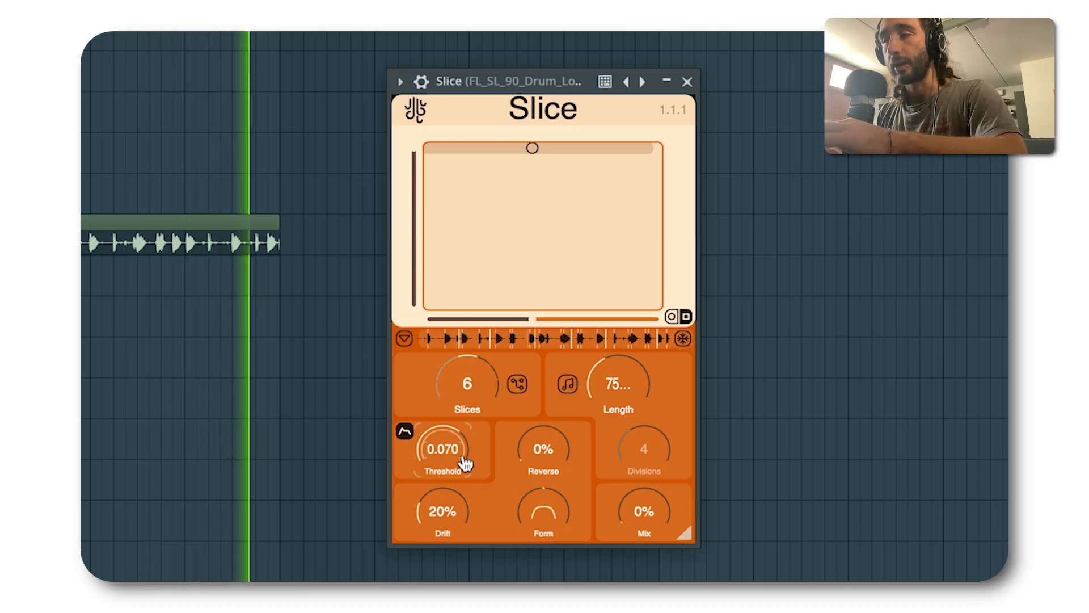
pyautogui.click(458, 448)
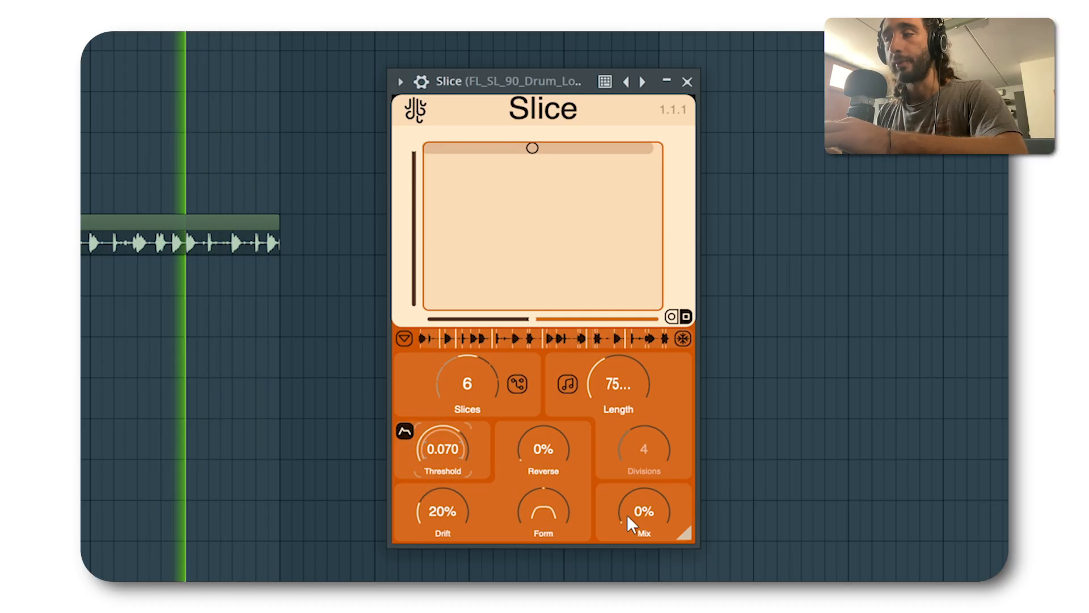
pyautogui.moveTo(643, 500); pyautogui.dragTo(643, 471)
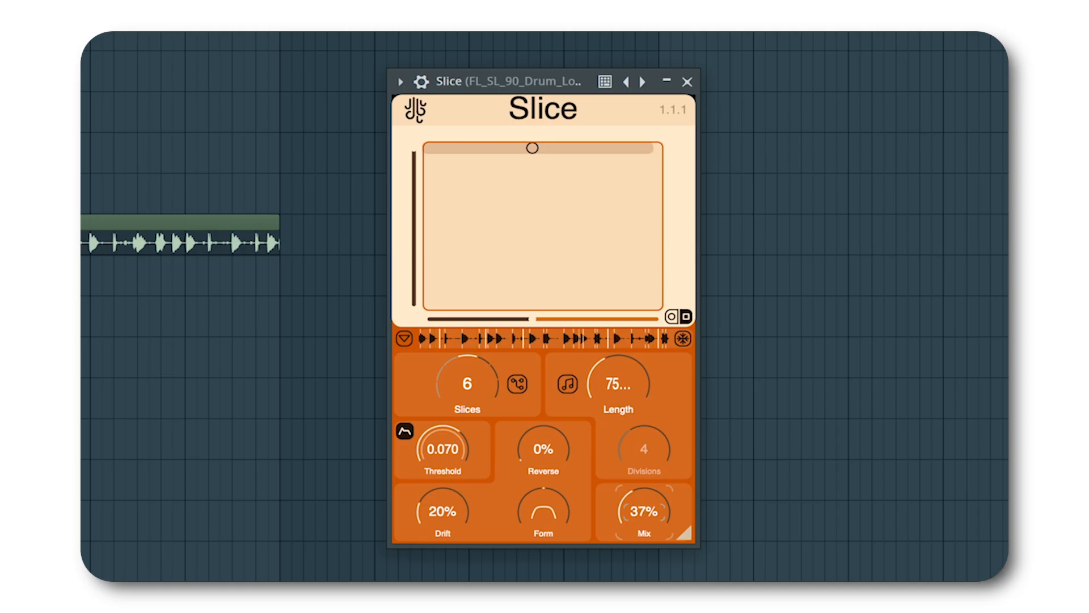
pyautogui.moveTo(642, 468); pyautogui.dragTo(642, 466)
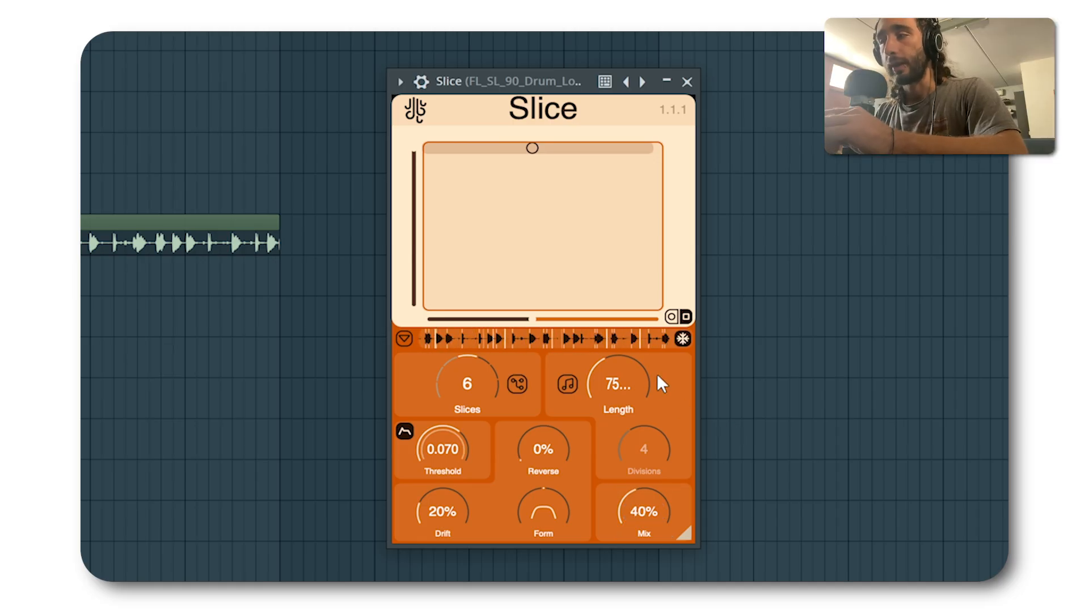
# - Reshape the Form window into a sharp attack with a long linear decay and audition the result on the drum loop
pyautogui.press('space')
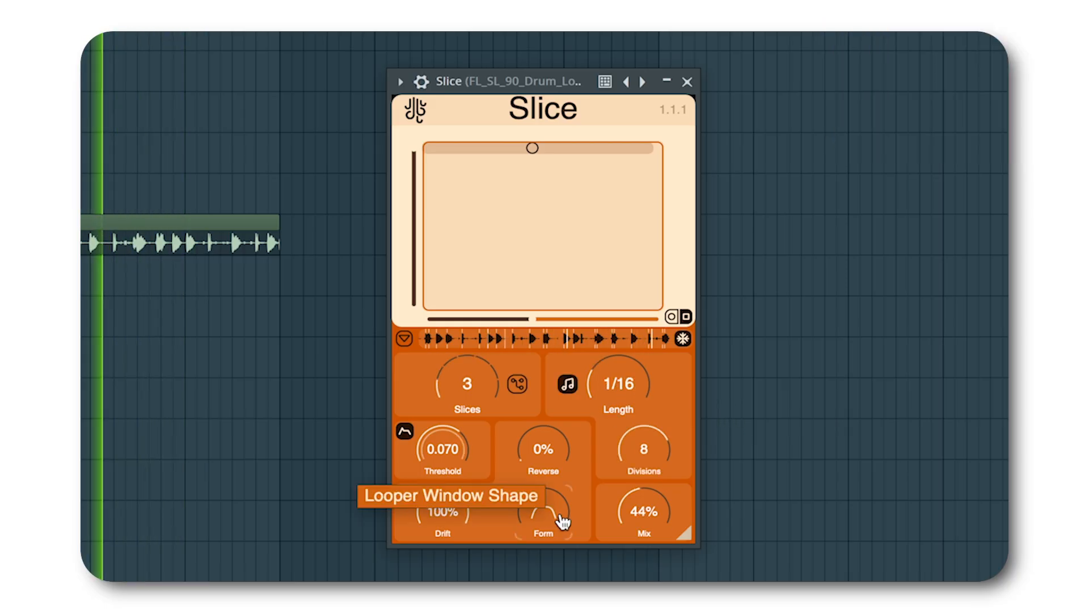
pyautogui.moveTo(562, 521); pyautogui.dragTo(561, 468)
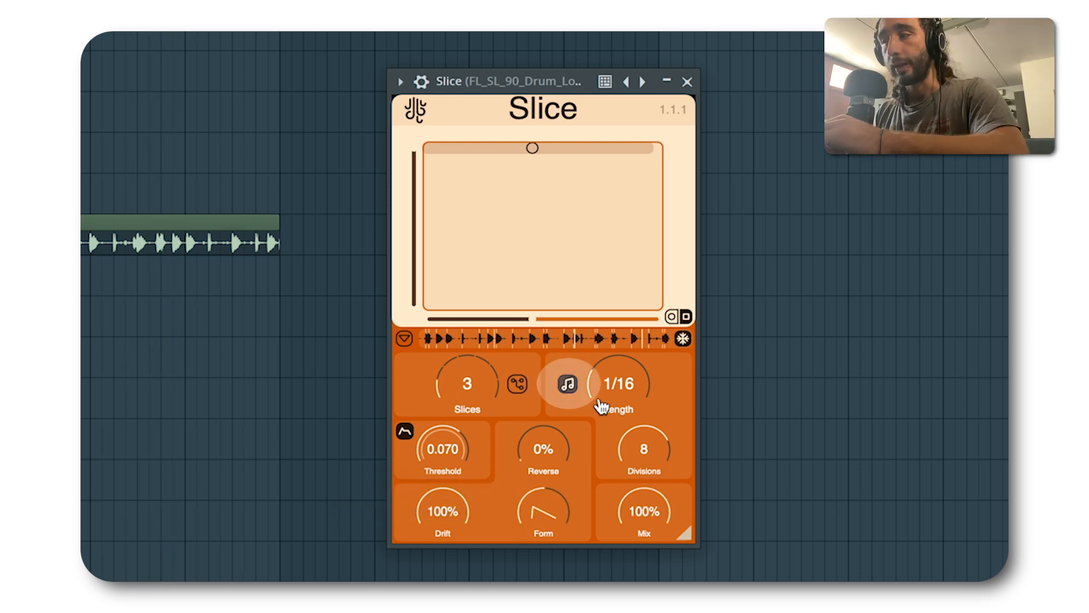
pyautogui.press('space')
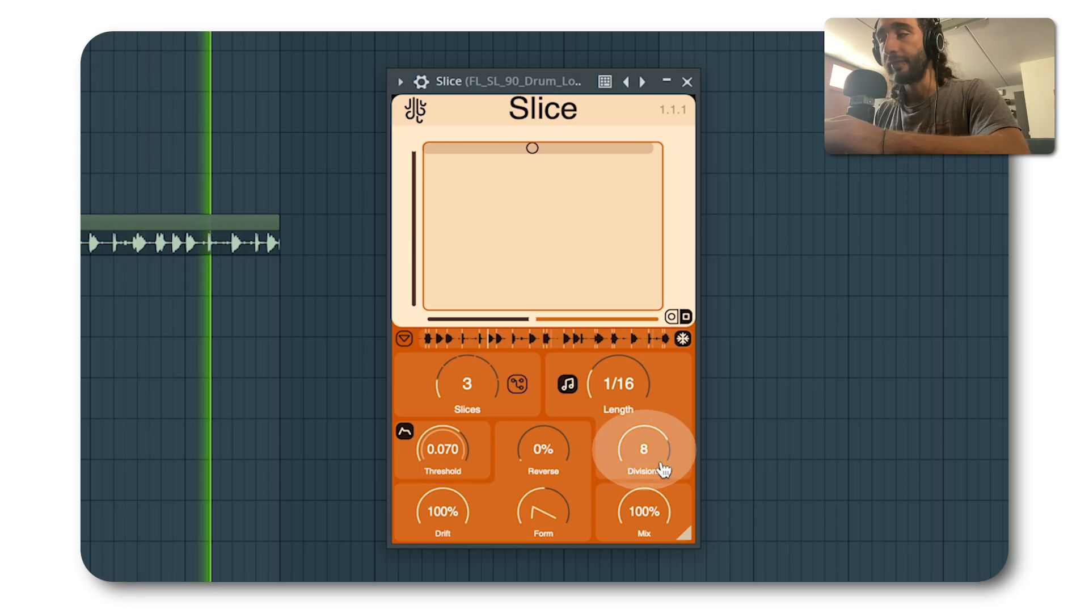
pyautogui.press('space')
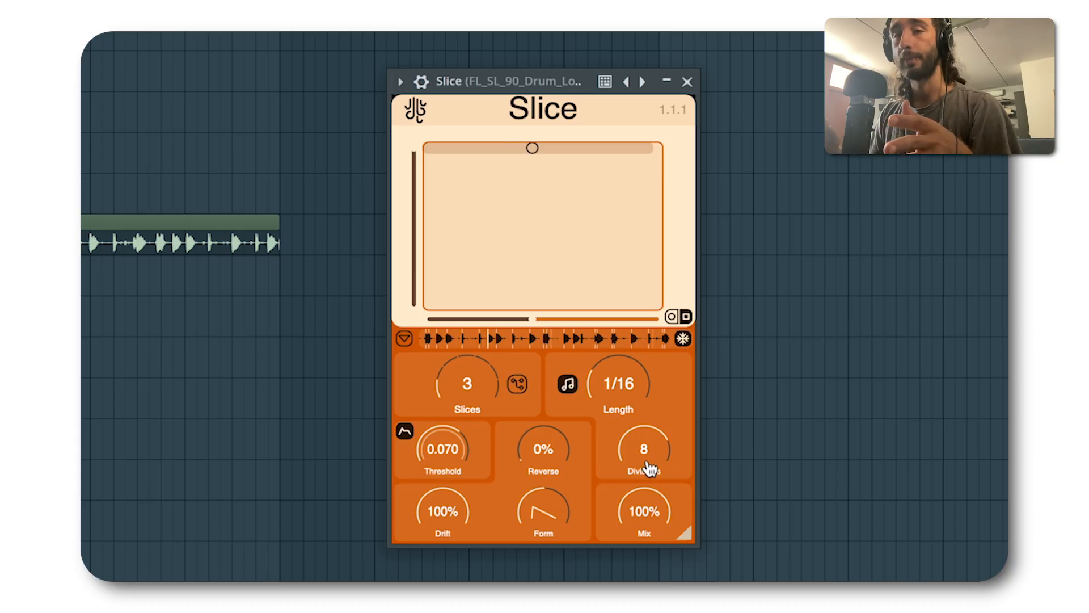
pyautogui.press('space')
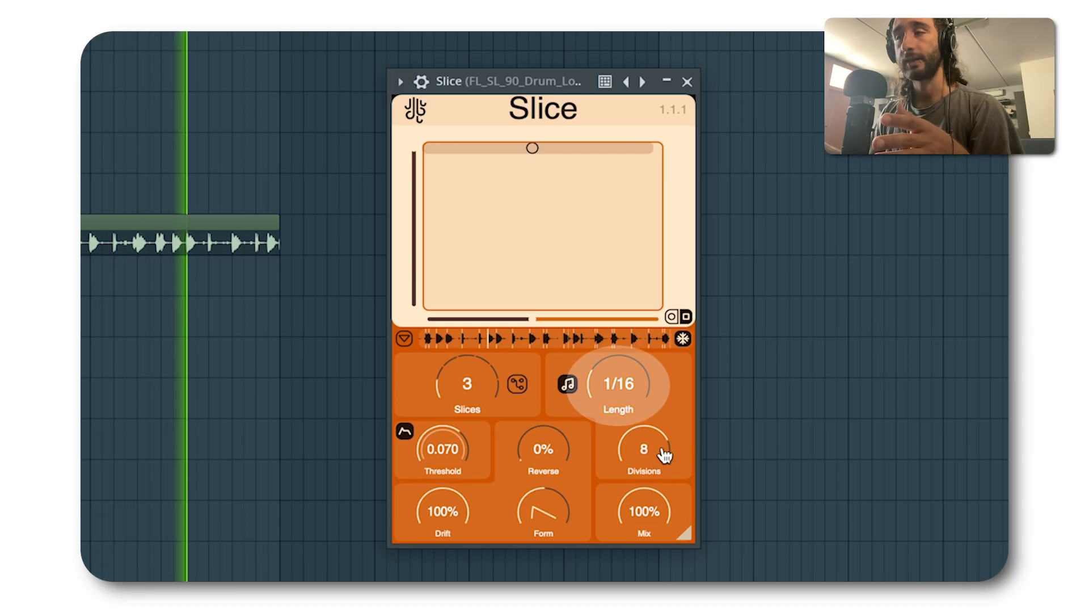
# - Turn on the node-link option beside Slices, lower Mix to 34% and adjust the number of Slices
pyautogui.click(516, 385)
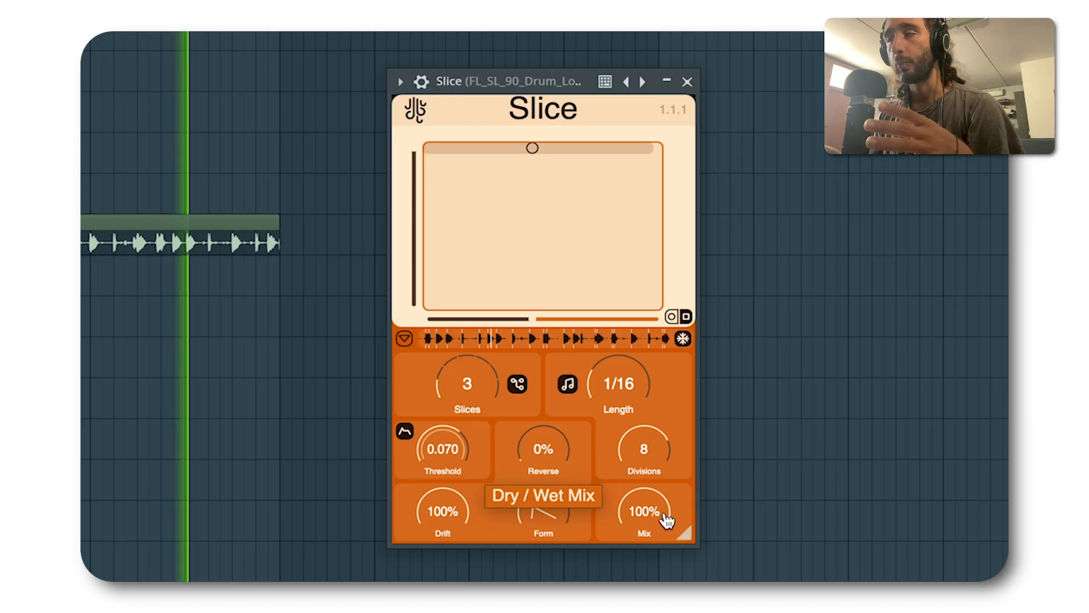
pyautogui.moveTo(667, 521); pyautogui.dragTo(667, 538)
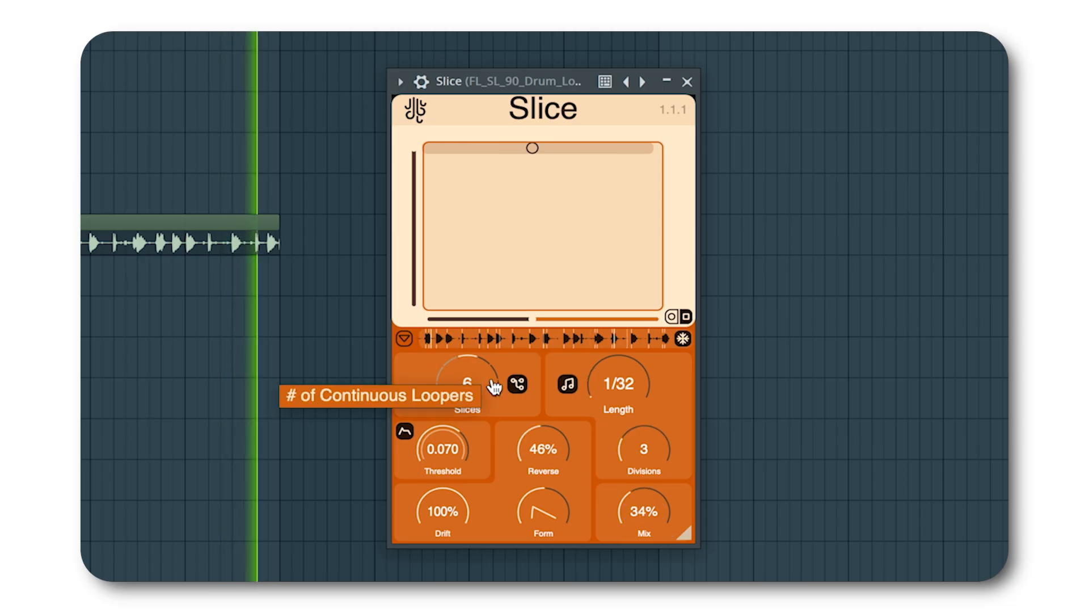
pyautogui.moveTo(495, 384); pyautogui.dragTo(495, 386)
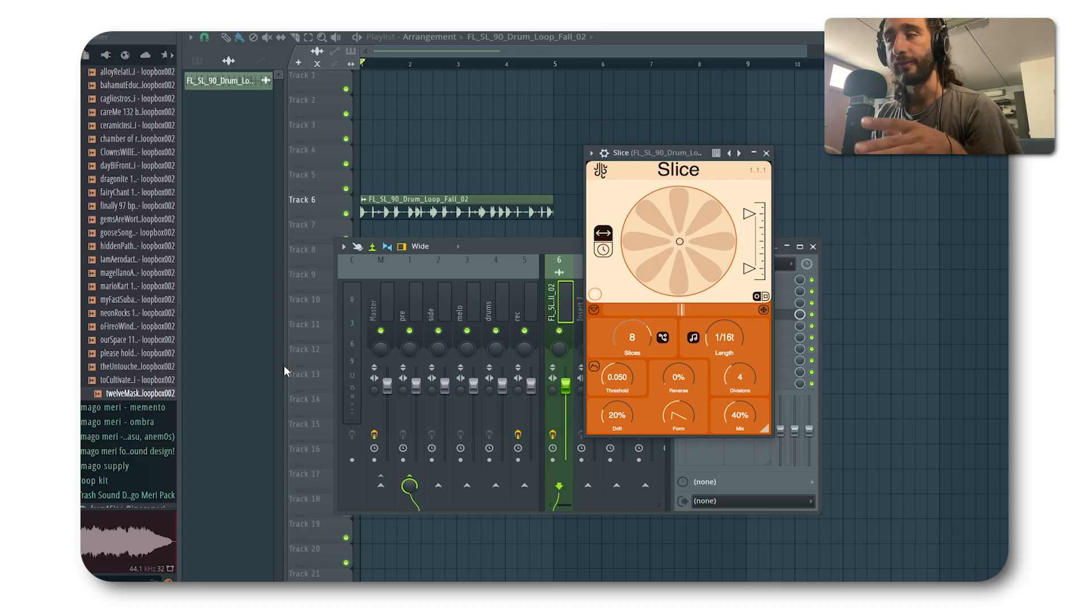
# - Load the twelveMask loop from the sample browser into Slice's waveform buffer
pyautogui.moveTo(229, 397); pyautogui.dragTo(671, 312)
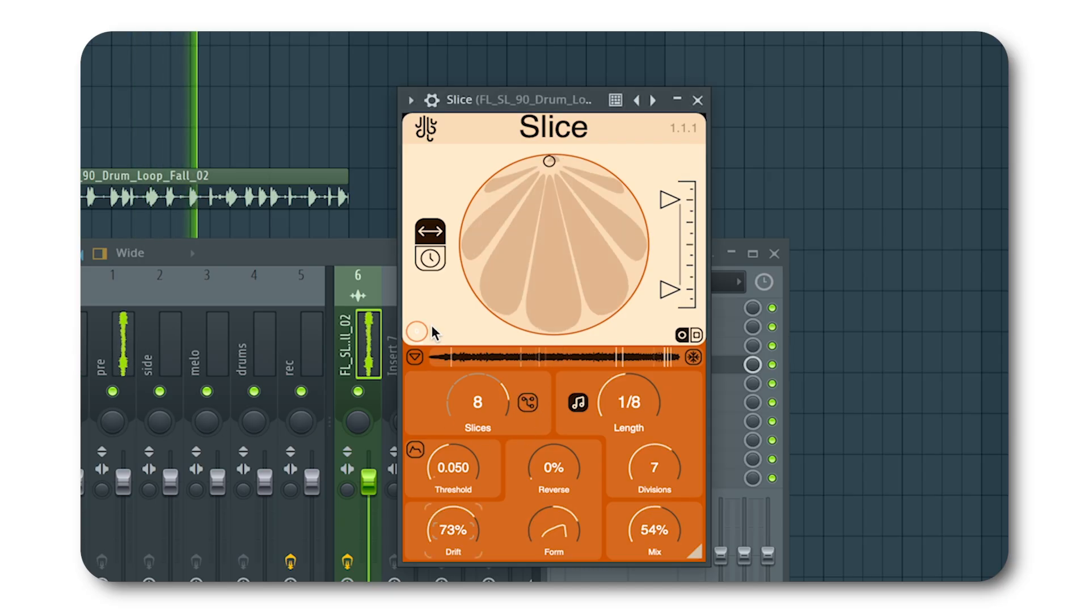
# - Adjust the small round control and the upper range marker beside the slice wheel, and set Reverse to 79%
pyautogui.moveTo(418, 332); pyautogui.dragTo(418, 277)
pyautogui.moveTo(669, 200); pyautogui.dragTo(678, 240)
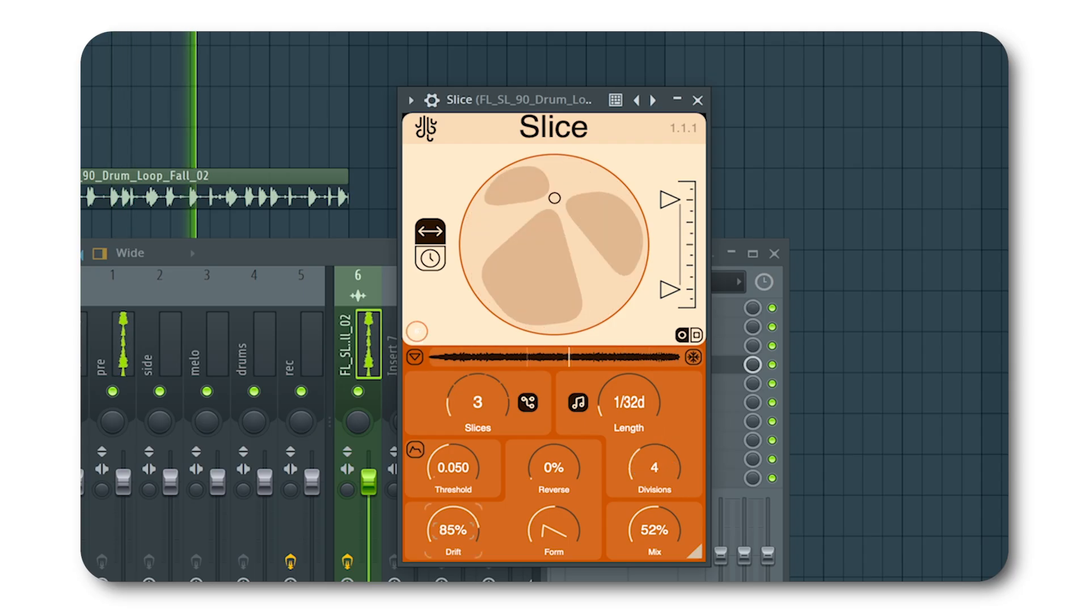
pyautogui.moveTo(539, 478); pyautogui.dragTo(539, 438)
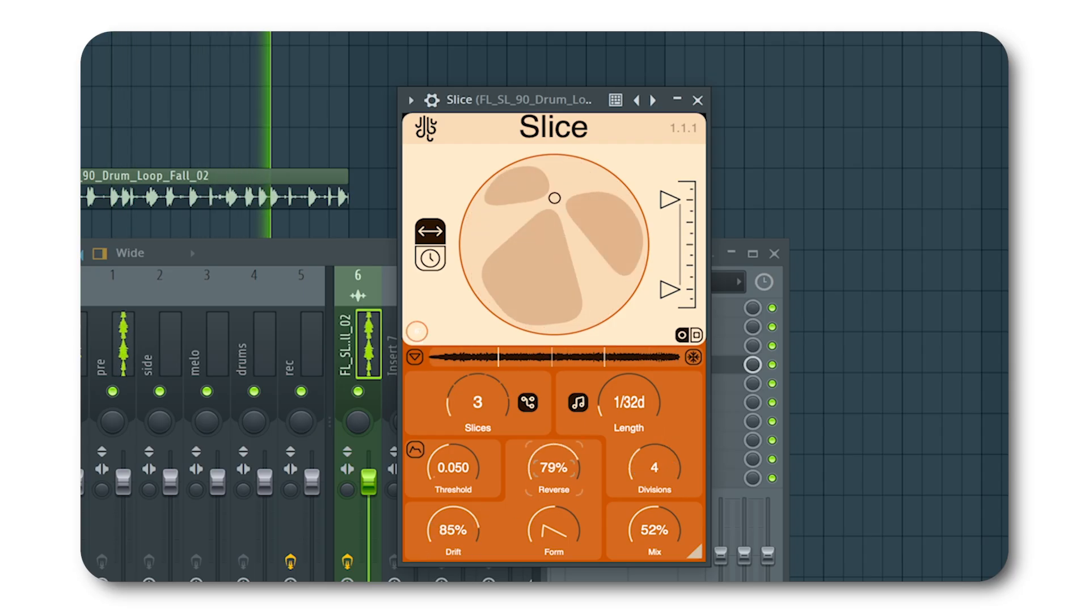